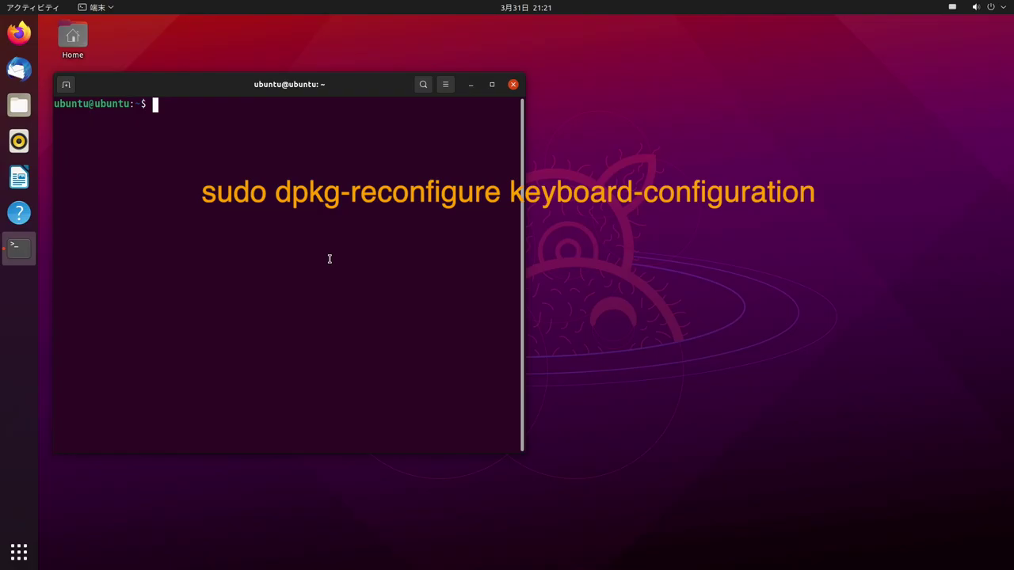
- Run sudo dpkg-reconfigure keyboard-configuration in the terminal, accepting the Generic 101-key PC model and the Japanese layout
text(sudo dpkg-reconfigure keyboard-configuration)
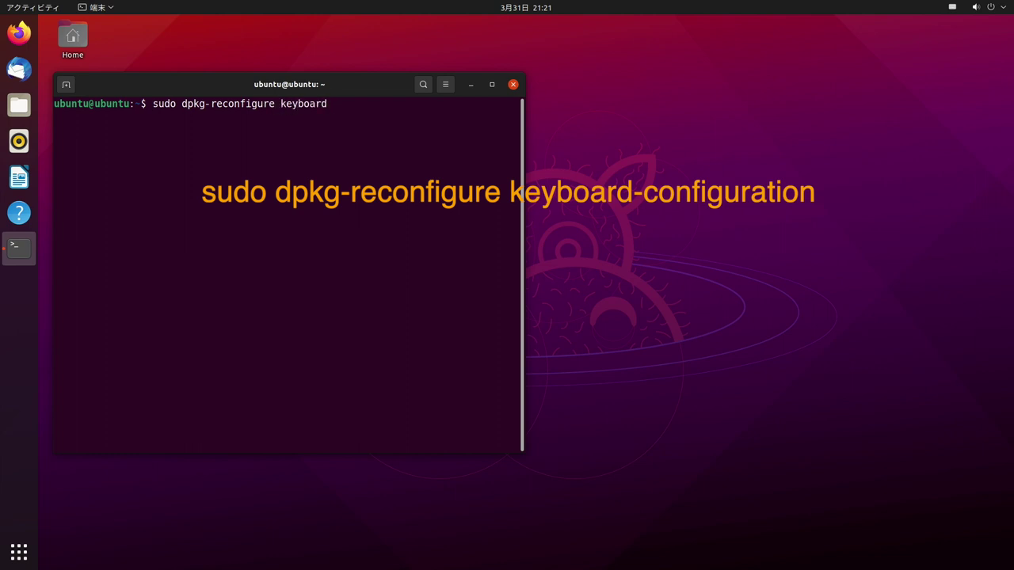
key(Return)
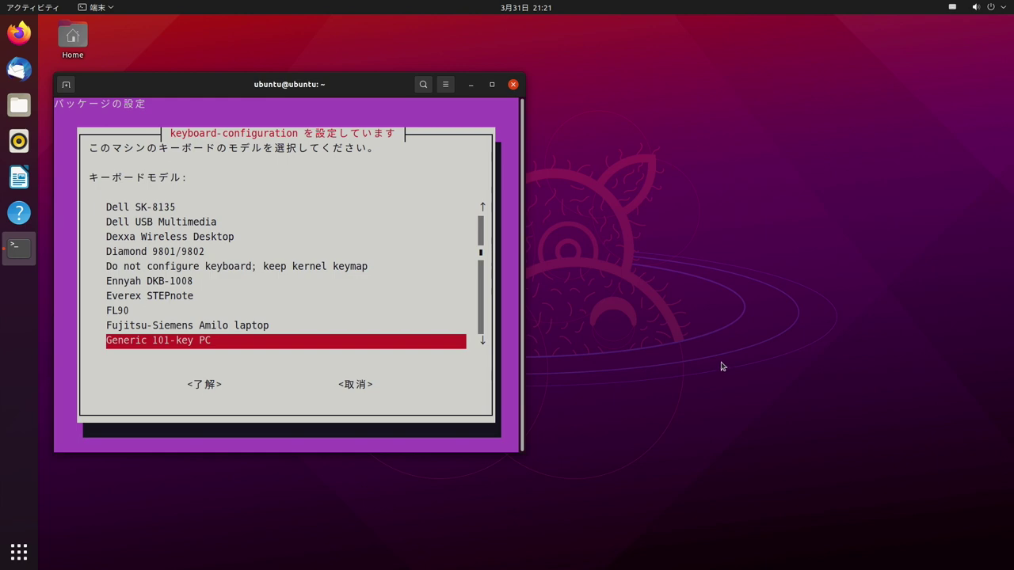
key(Return)
key(Return)
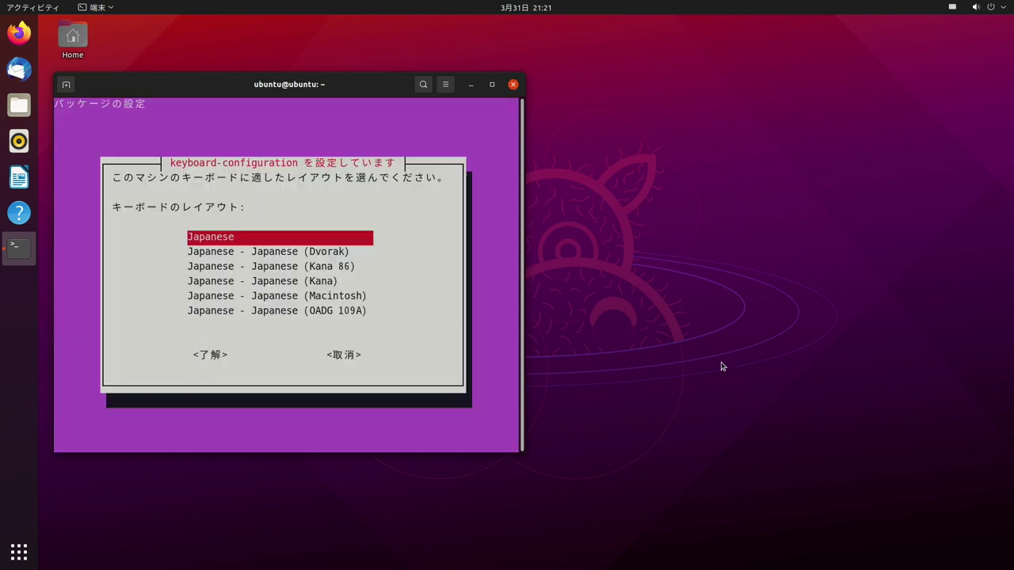
key(Return)
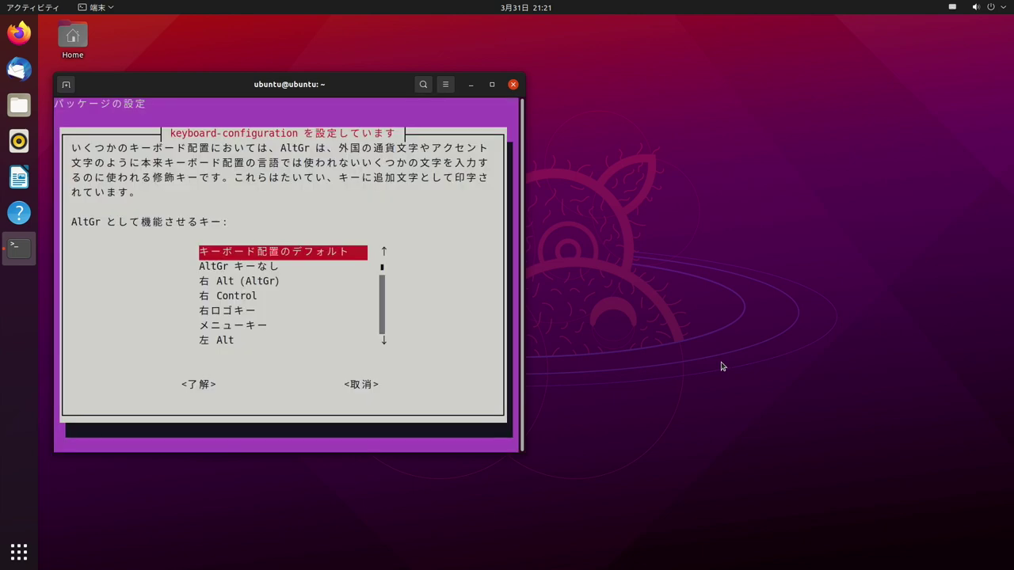
- Accept the layout's default AltGr key and no compose key to finish the keyboard configuration
key(Return)
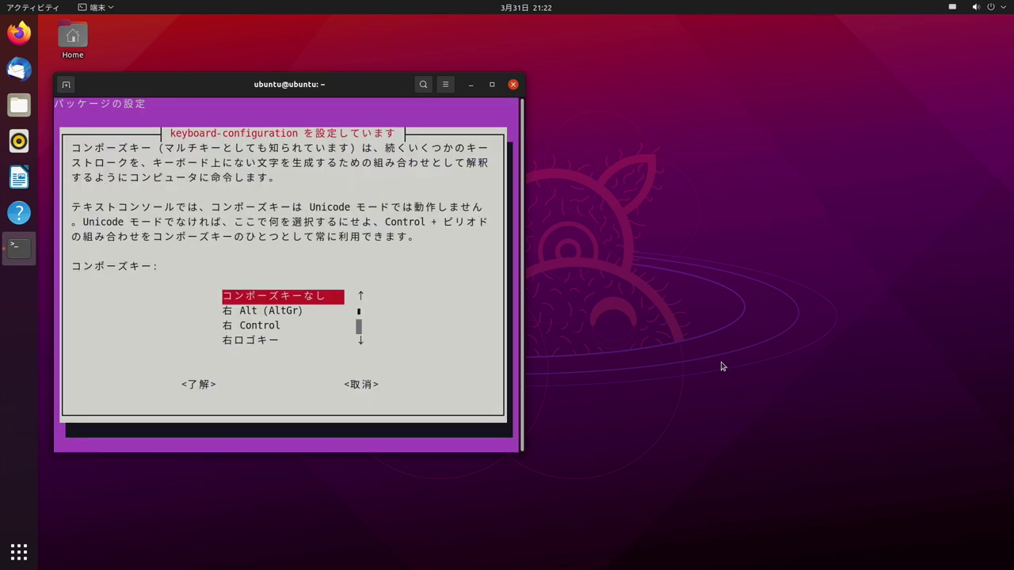
key(Return)
key(Return)
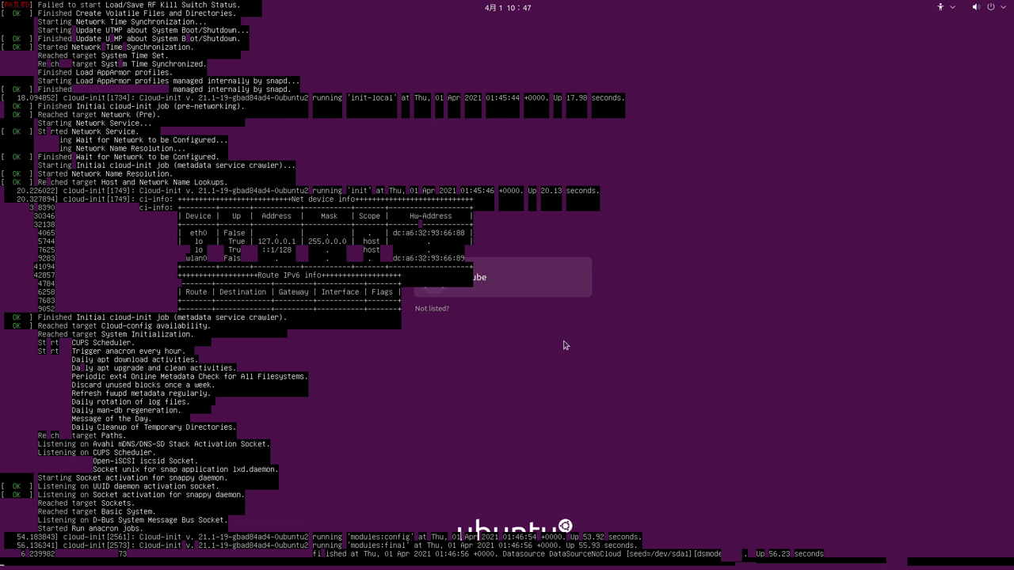
- Check the available session types for the listed account, and log in by entering the account password
click(541, 290)
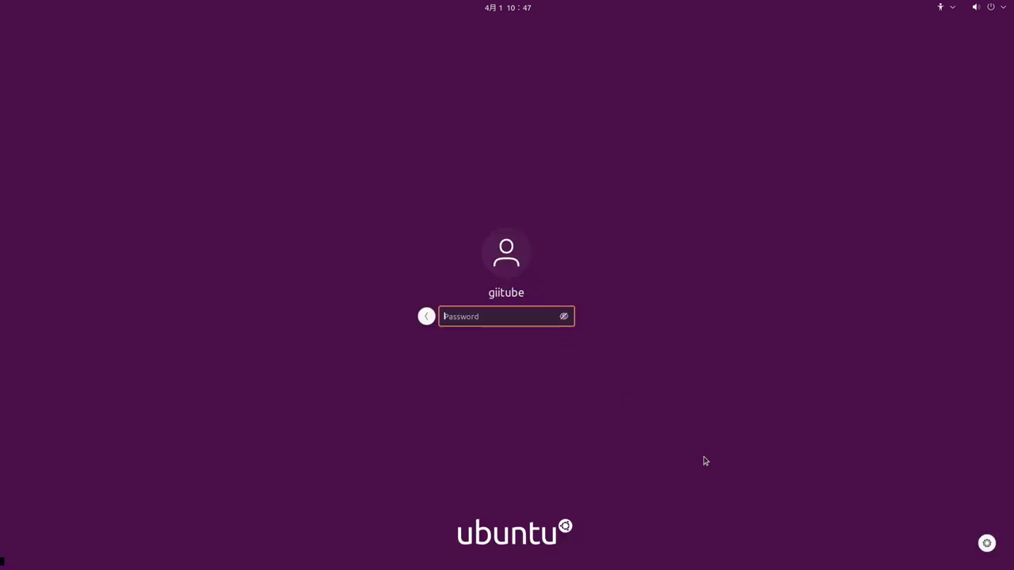
click(986, 543)
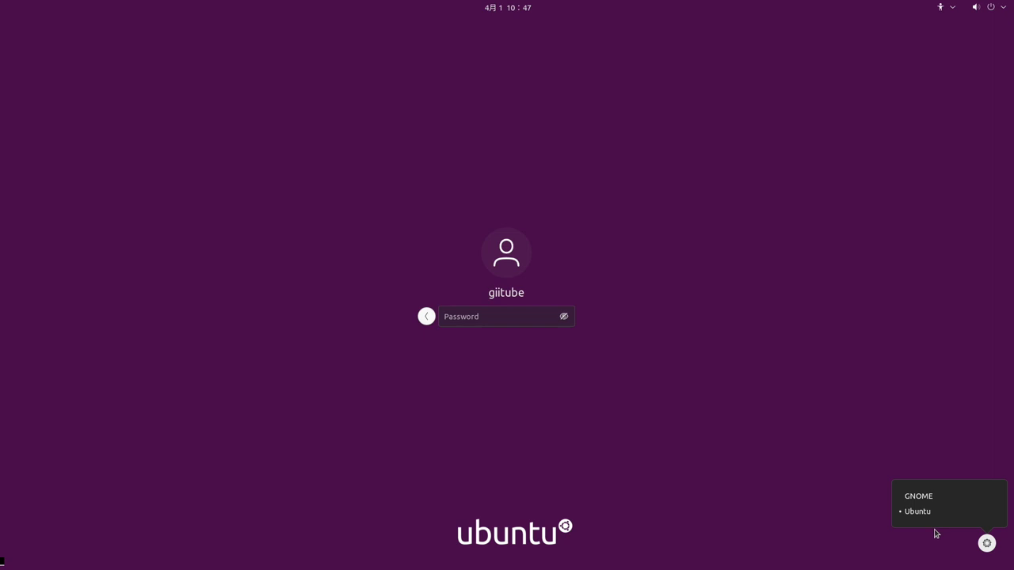
click(463, 326)
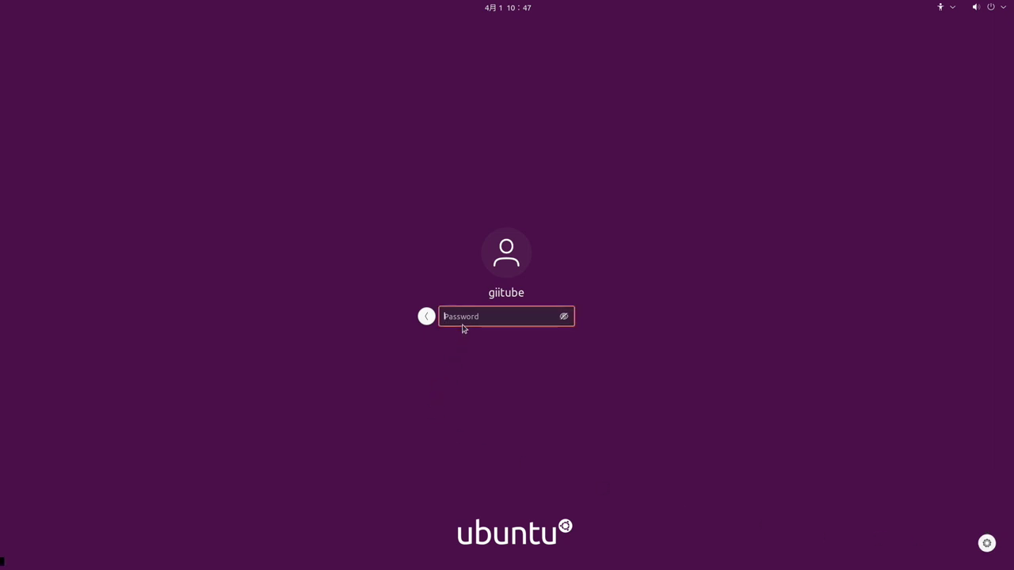
text(********)
key(Return)
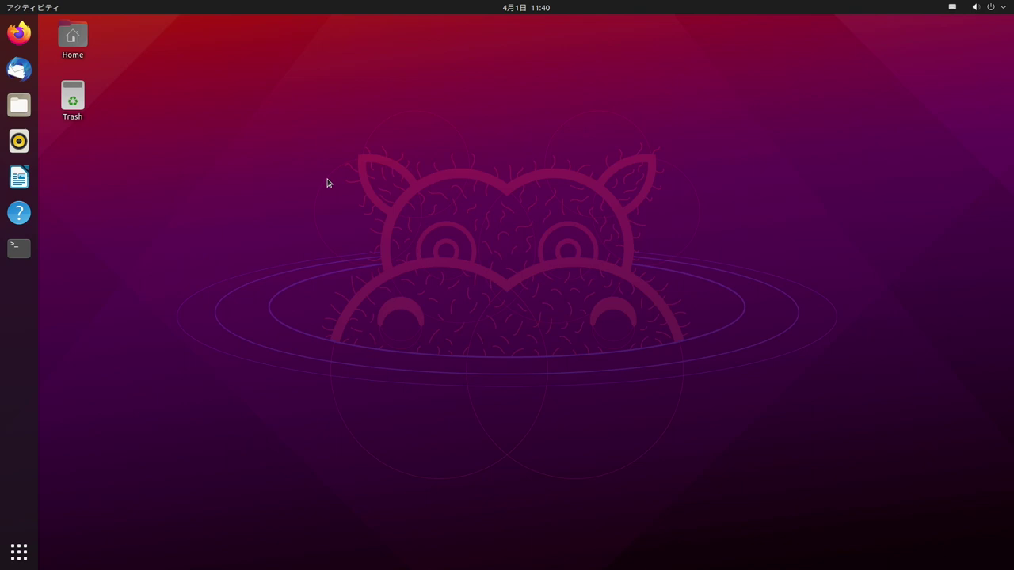
- Look at the activities overview with its search field and go through all three pages of installed applications
click(31, 8)
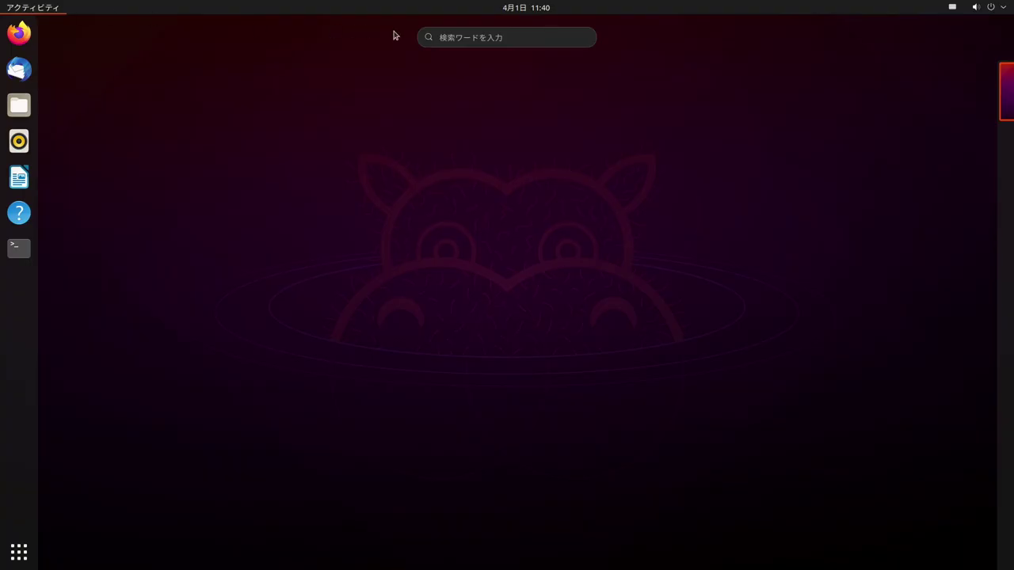
click(438, 38)
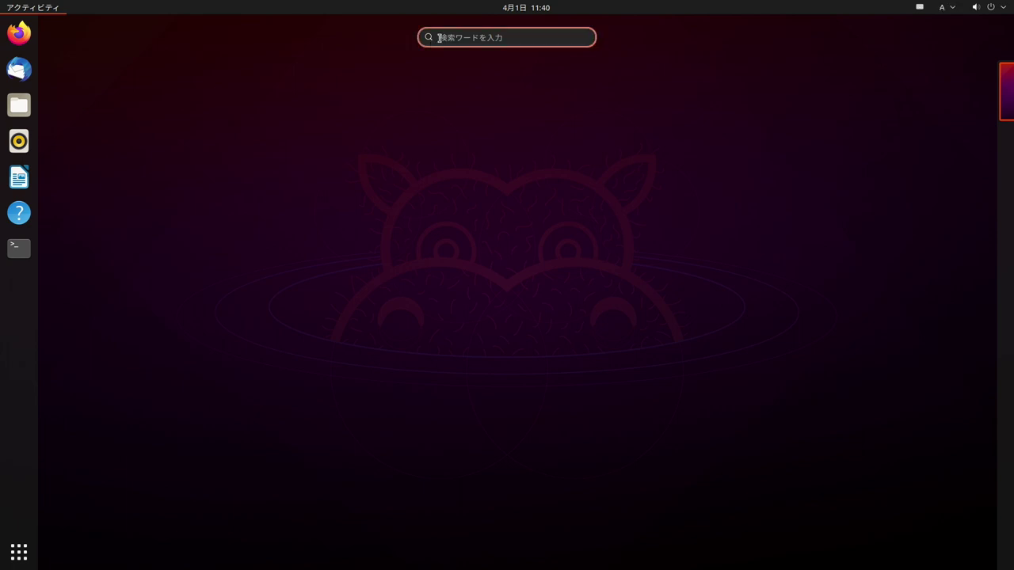
click(28, 8)
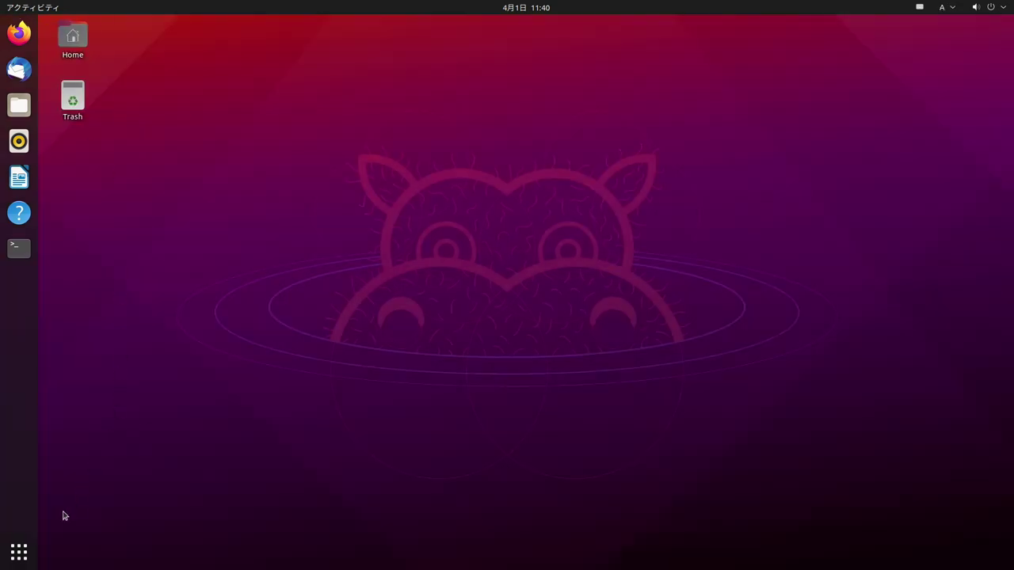
click(19, 552)
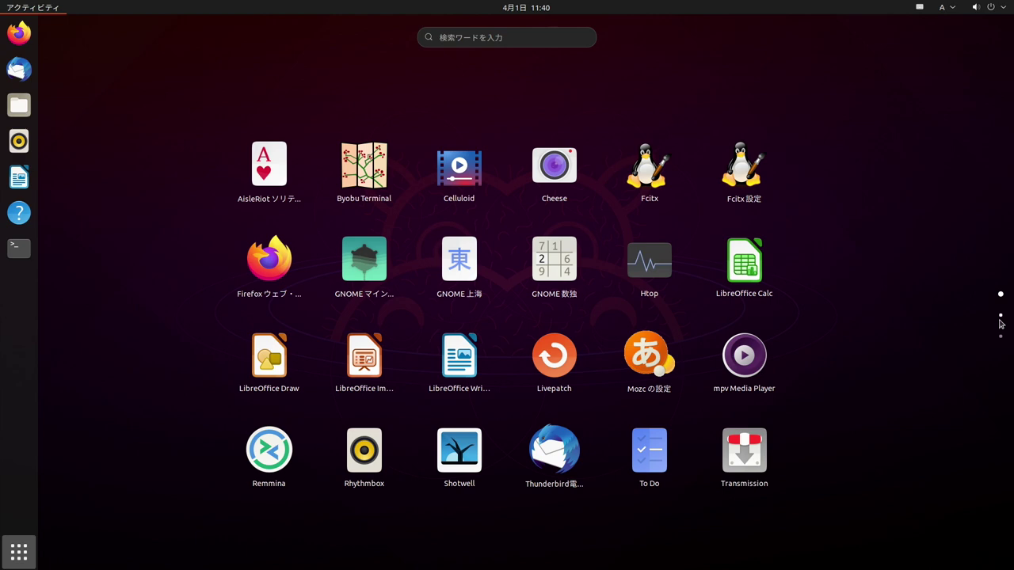
click(1001, 317)
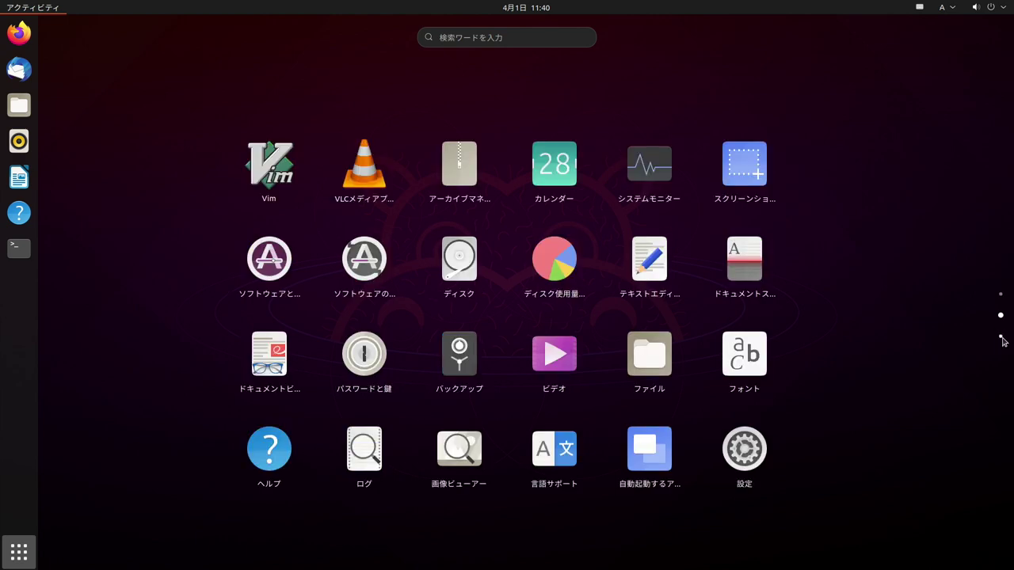
click(1000, 338)
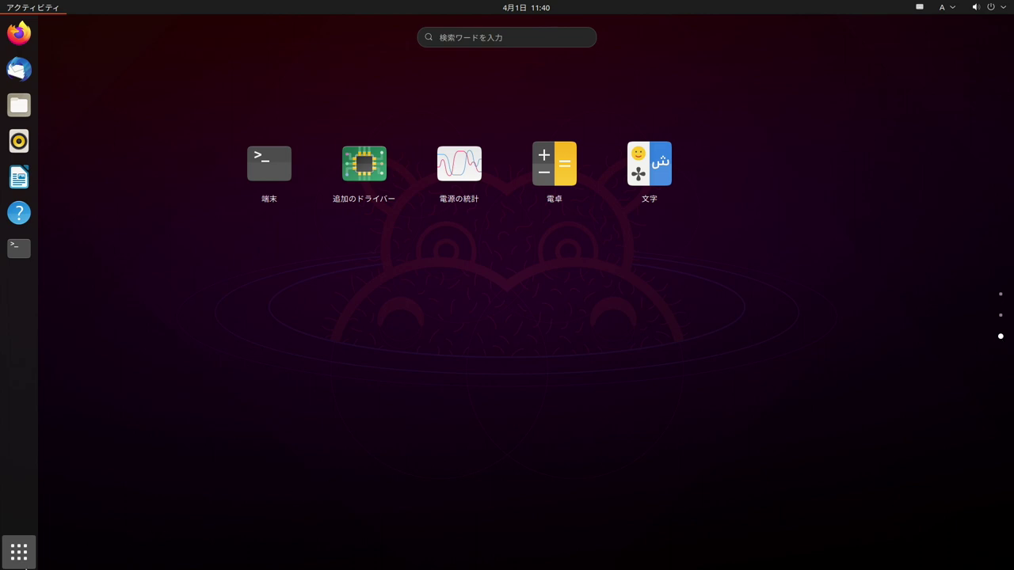
click(7, 562)
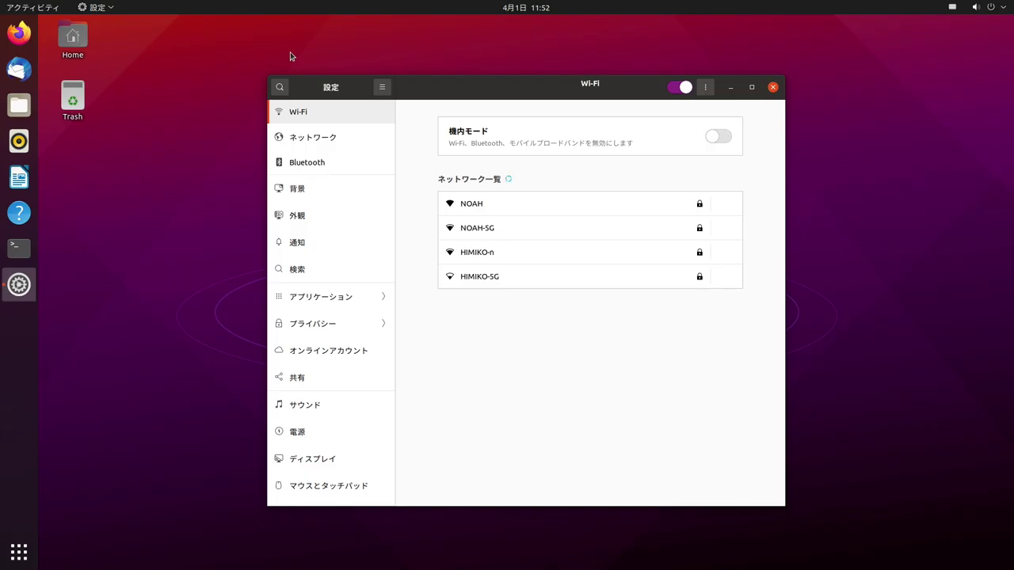
- Examine the network, Bluetooth, background, appearance, notification and search pages of the system settings
click(350, 139)
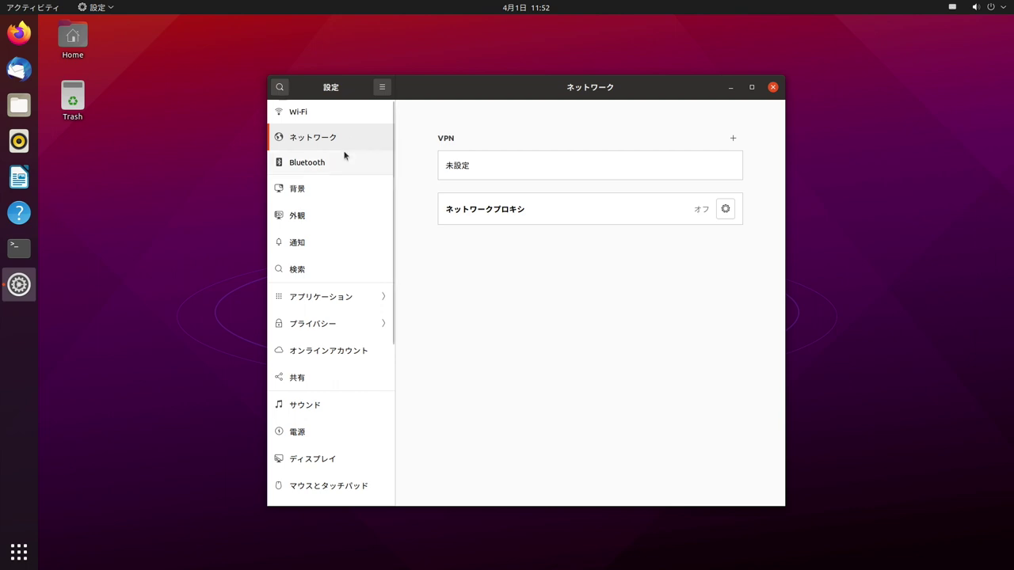
click(342, 156)
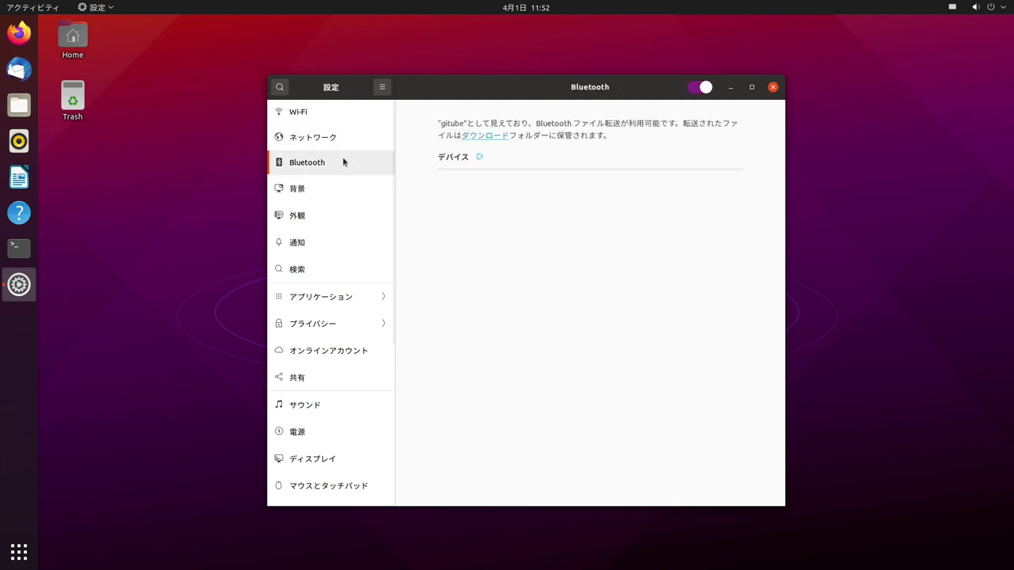
click(327, 198)
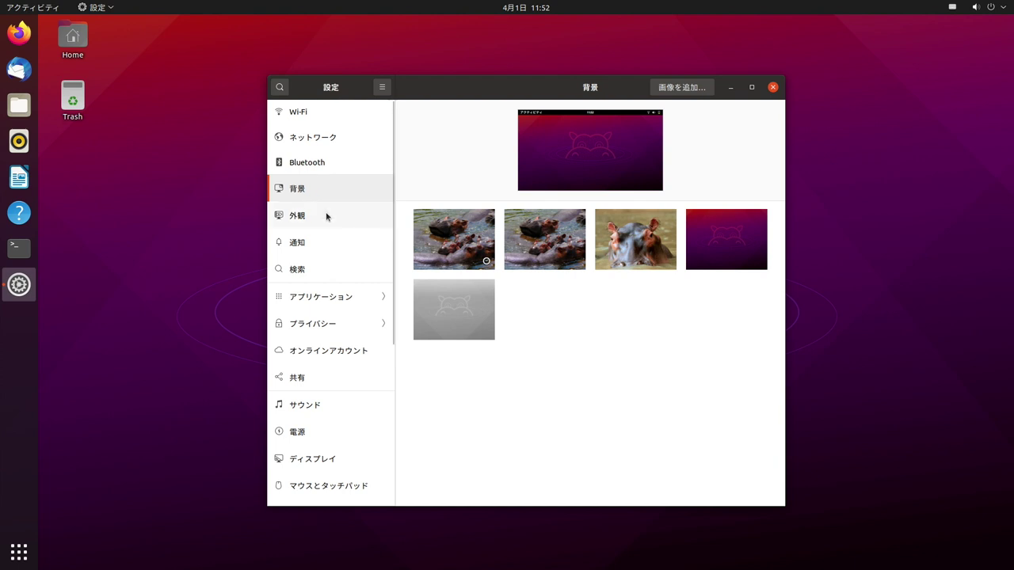
click(327, 215)
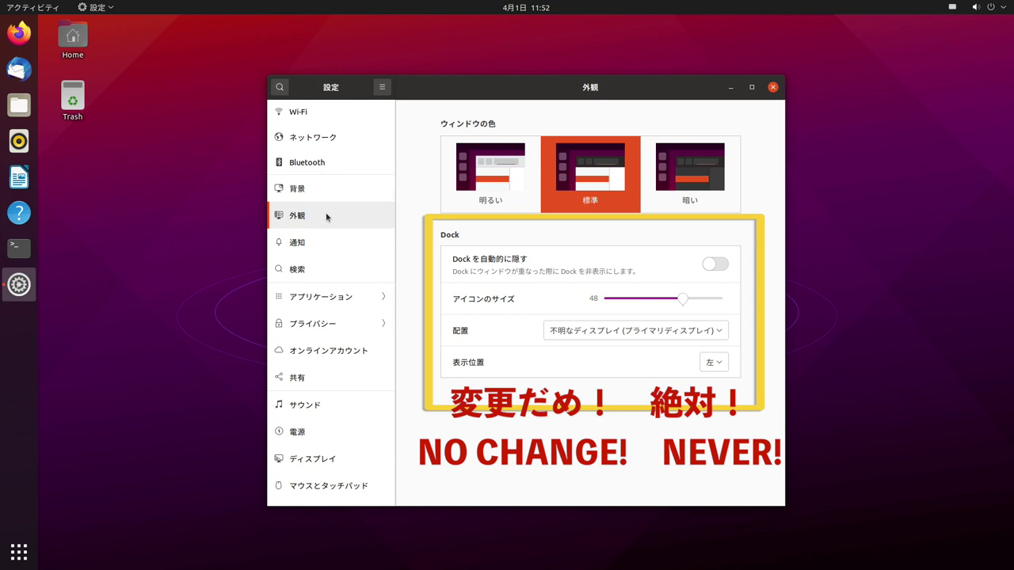
click(321, 242)
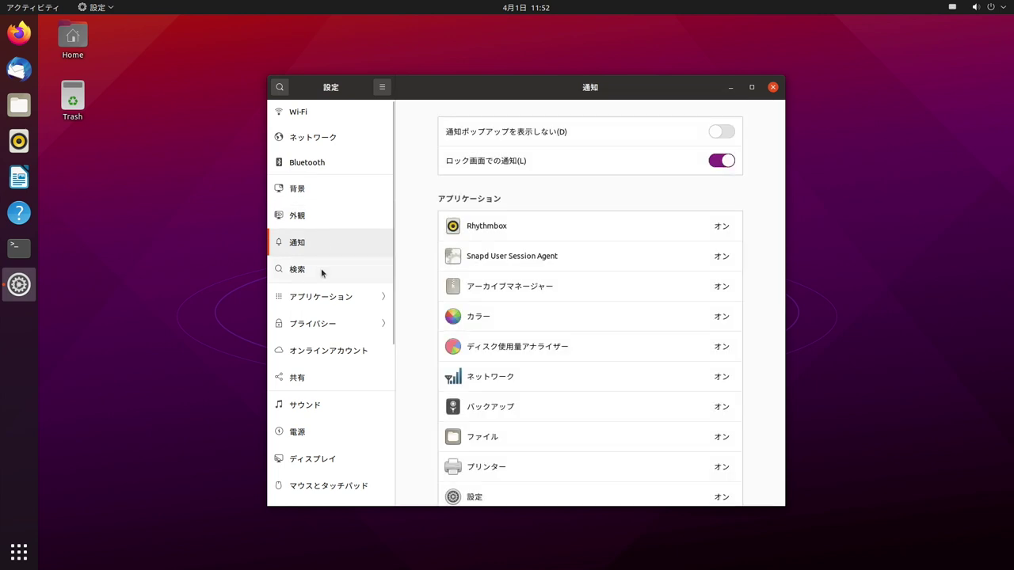
click(321, 271)
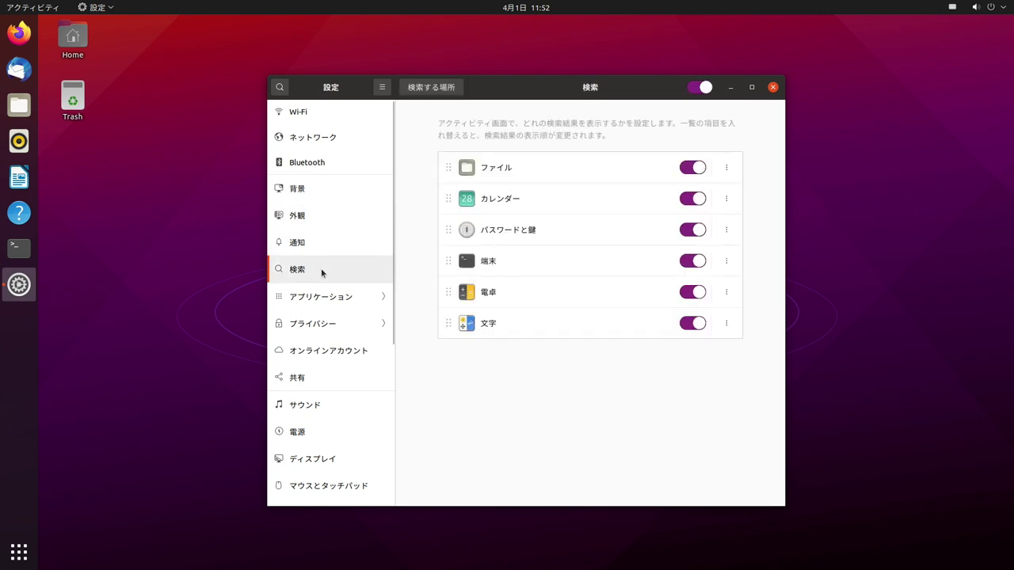
- Examine the sharing, sound, power, display, and mouse and touchpad pages of the system settings
click(310, 385)
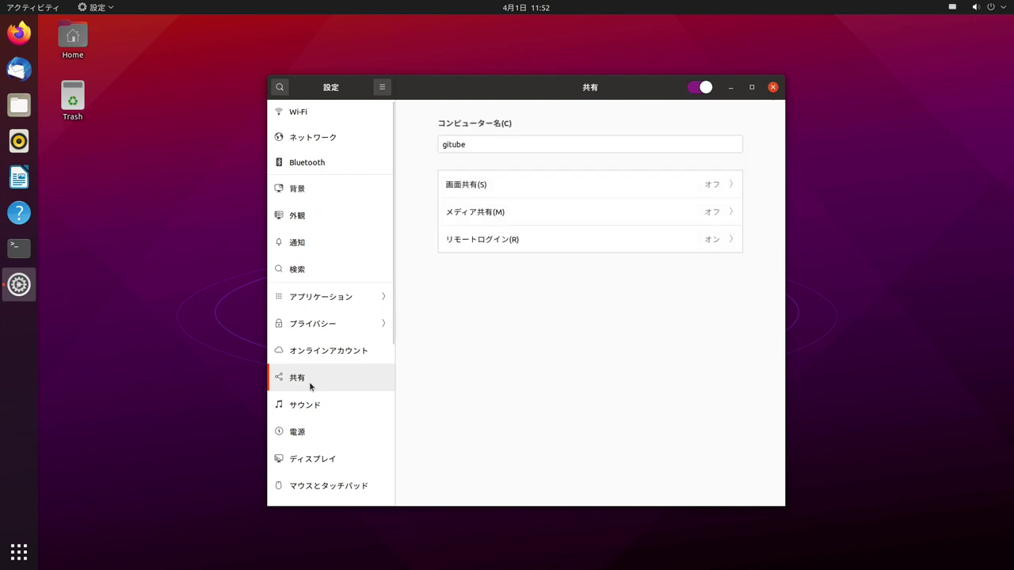
click(326, 407)
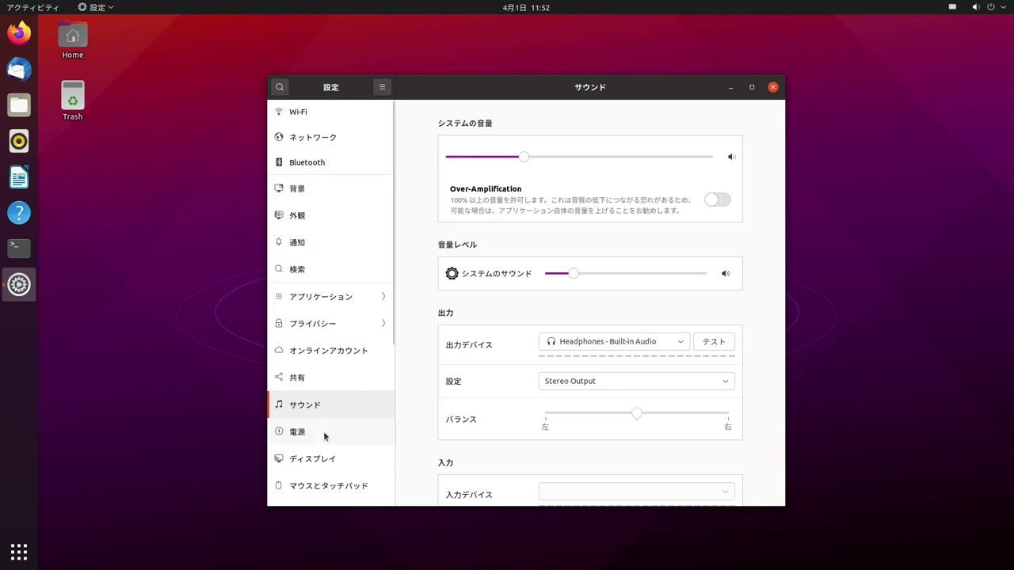
click(325, 437)
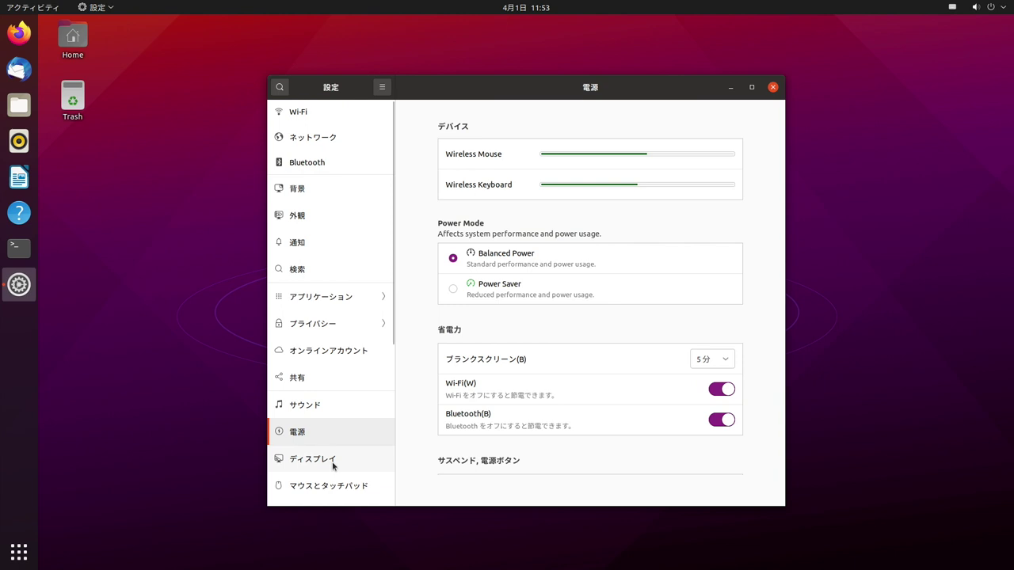
click(332, 466)
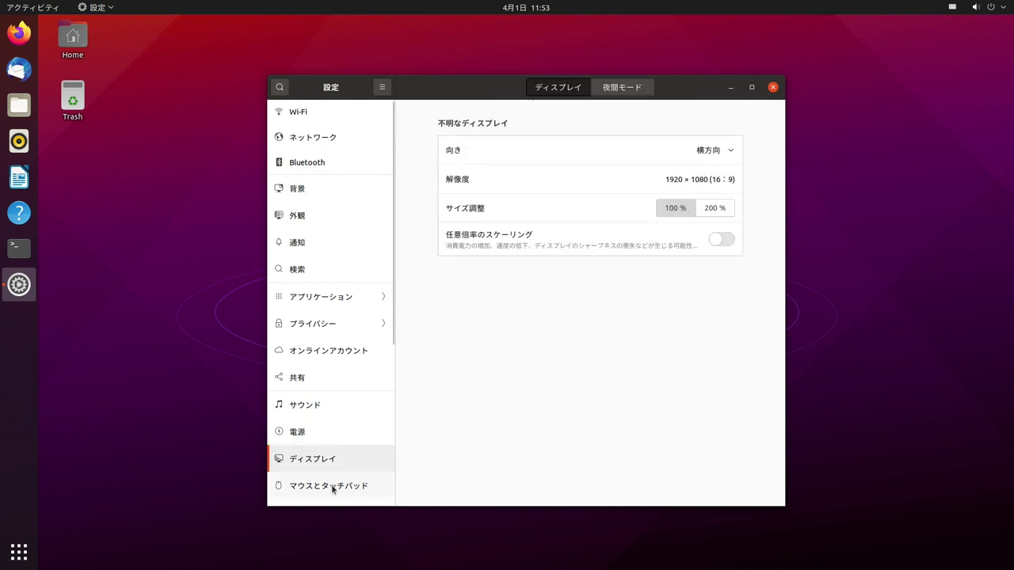
click(333, 489)
scroll(334, 484, down, 5)
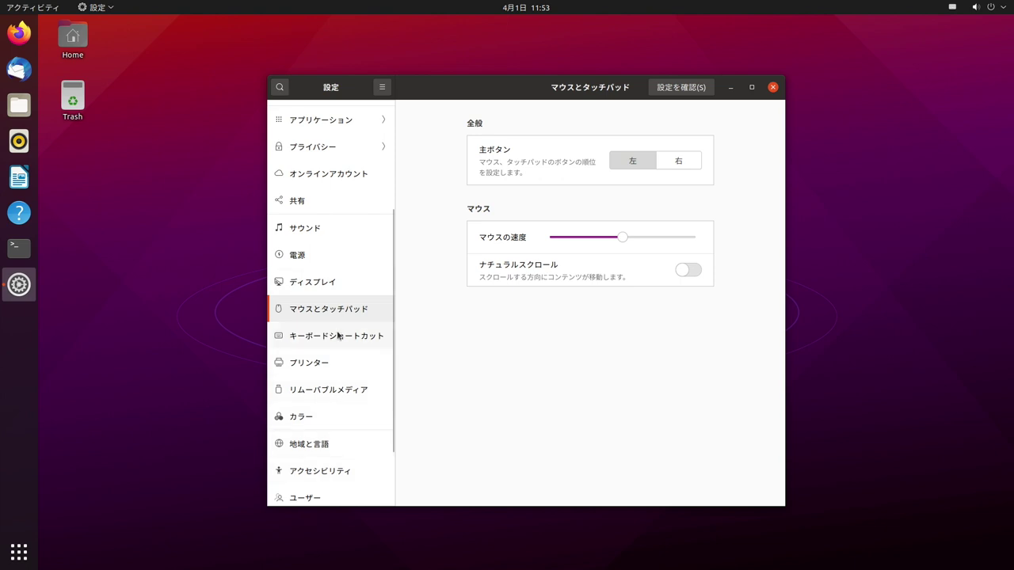
- Examine the keyboard shortcuts, printers, removable media, color, region and language, accessibility and users pages of the system settings
click(337, 336)
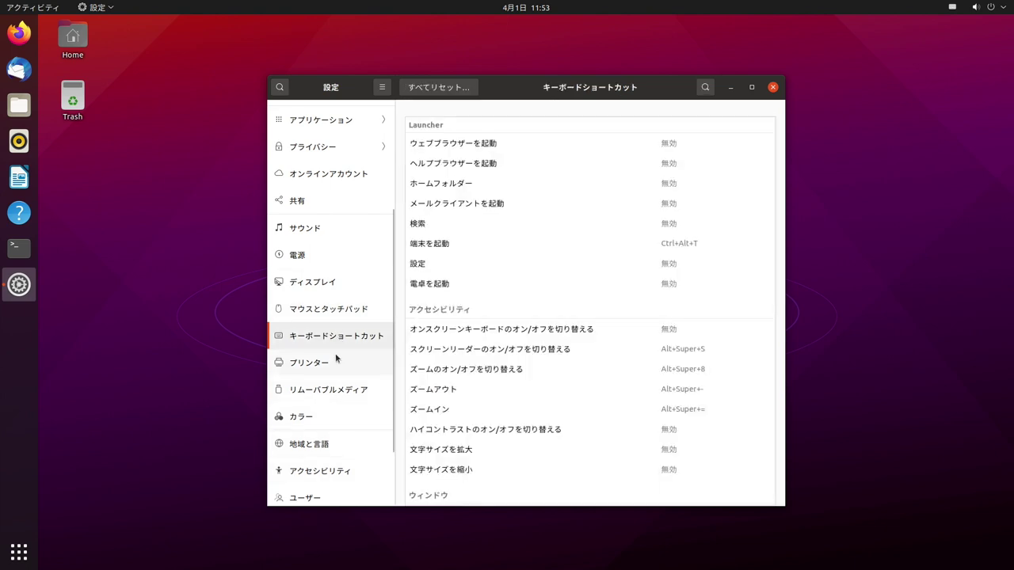
click(335, 371)
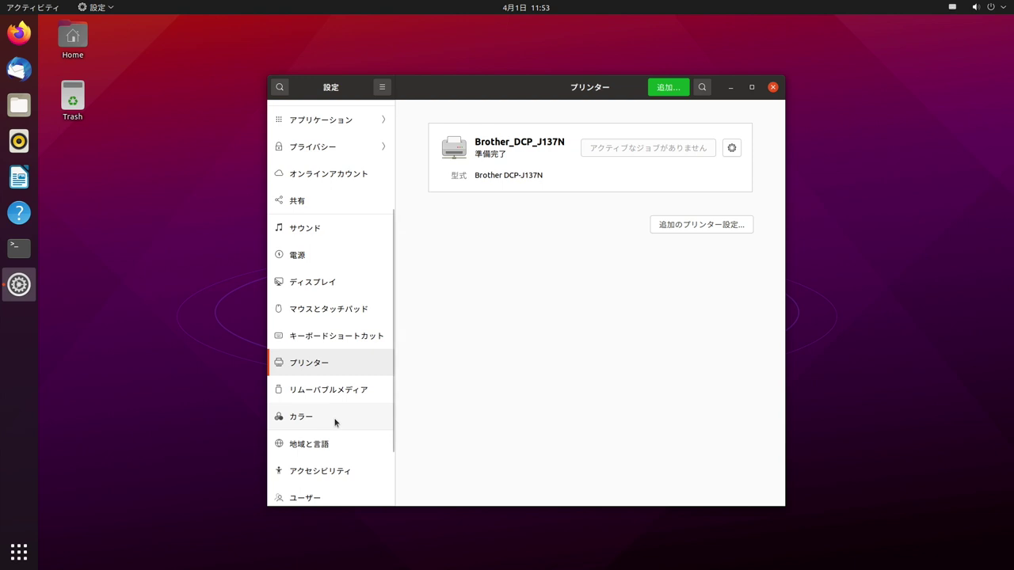
click(335, 398)
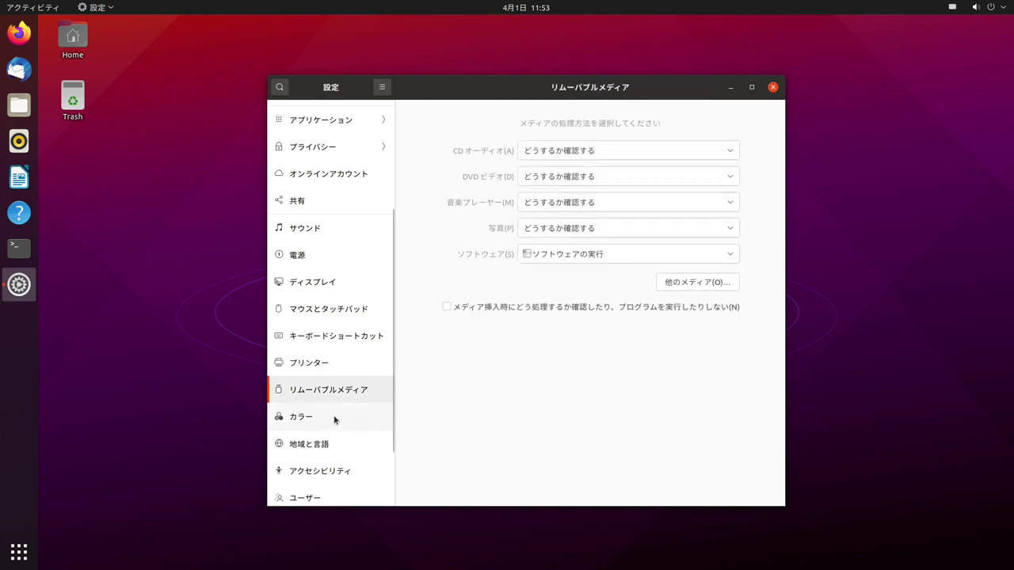
click(334, 417)
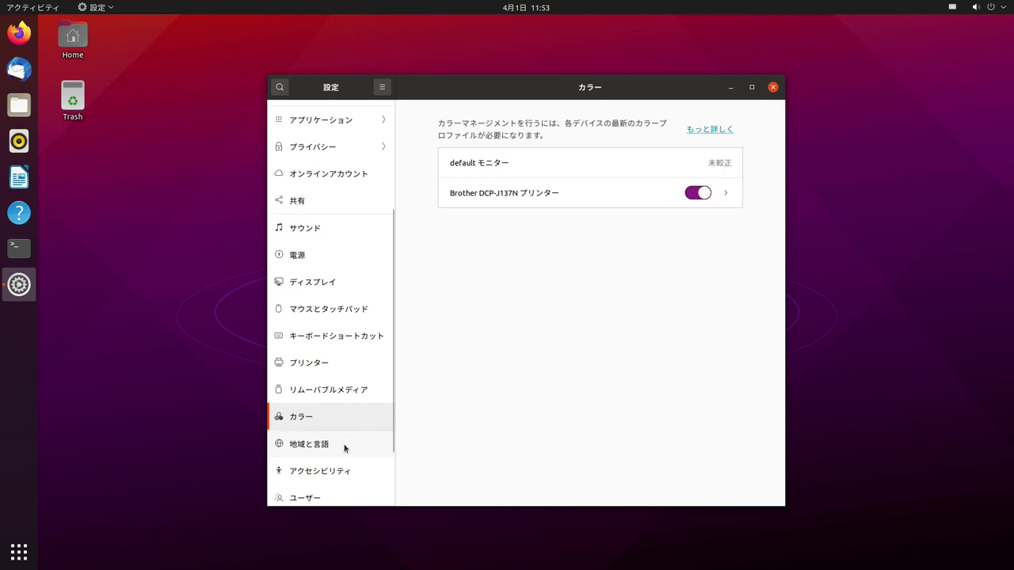
click(345, 448)
scroll(344, 448, down, 2)
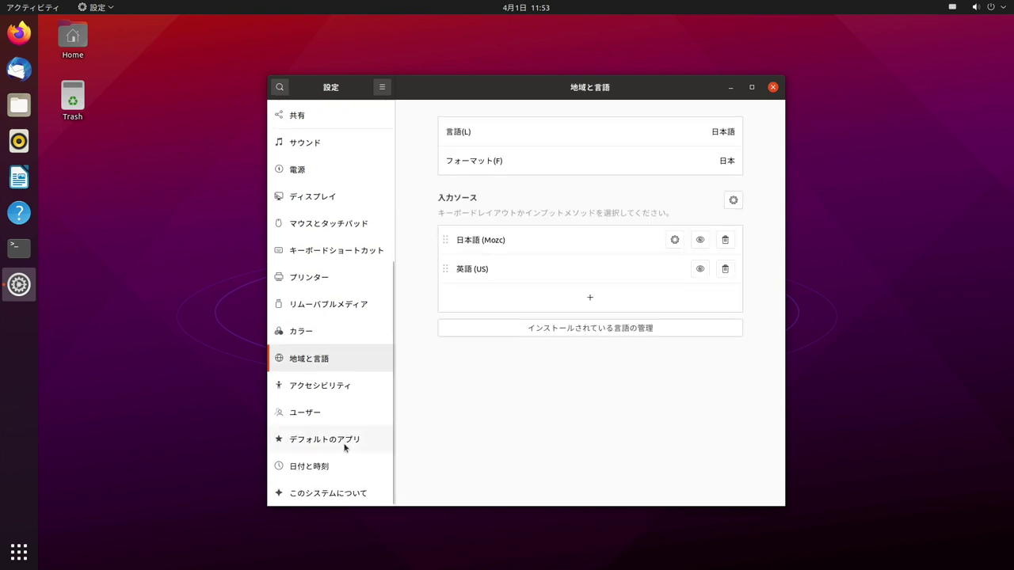
click(346, 392)
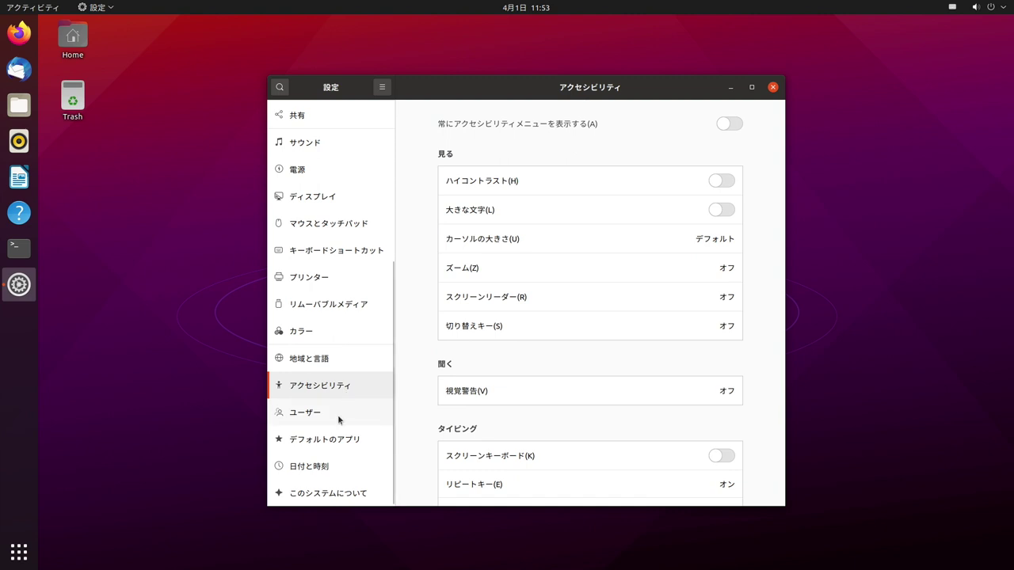
click(337, 414)
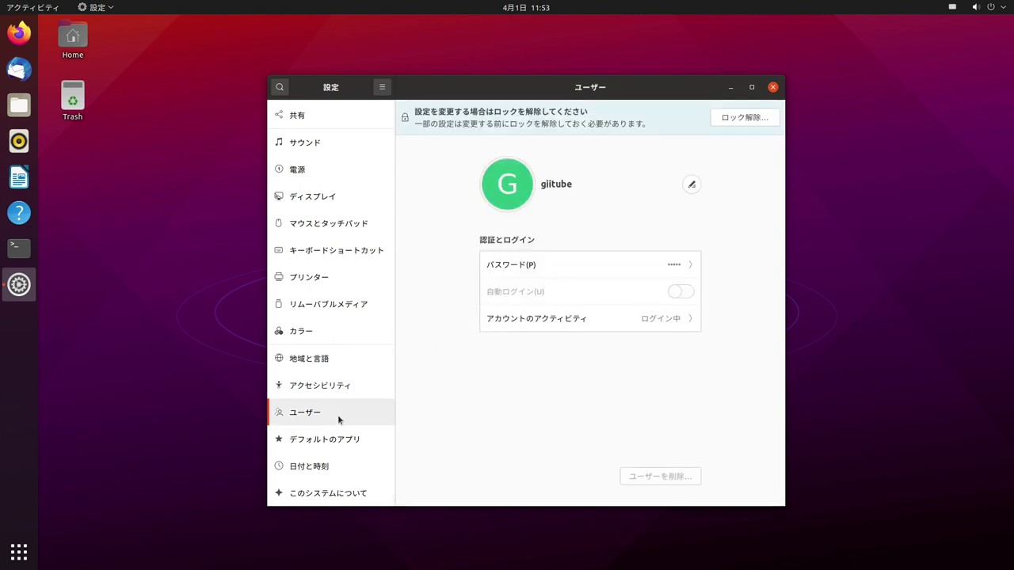
- Examine the date and time page and the system information page of the settings
click(341, 465)
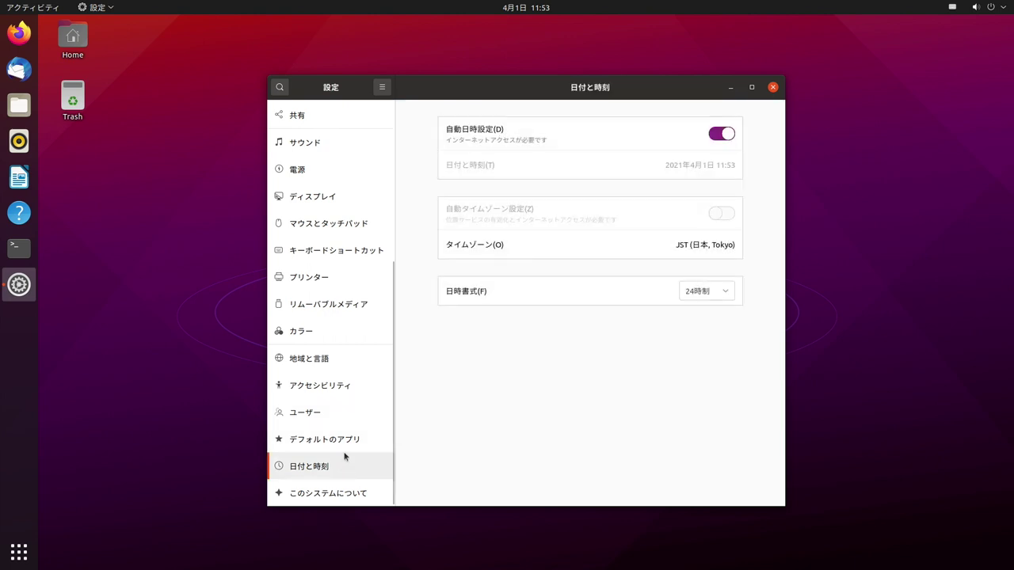
click(356, 499)
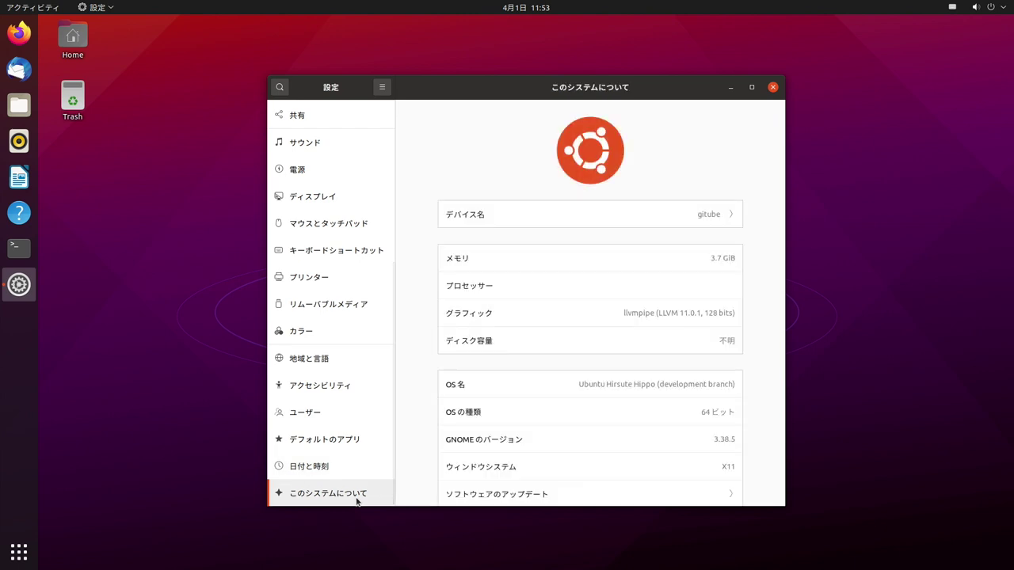
scroll(415, 471, down, 1)
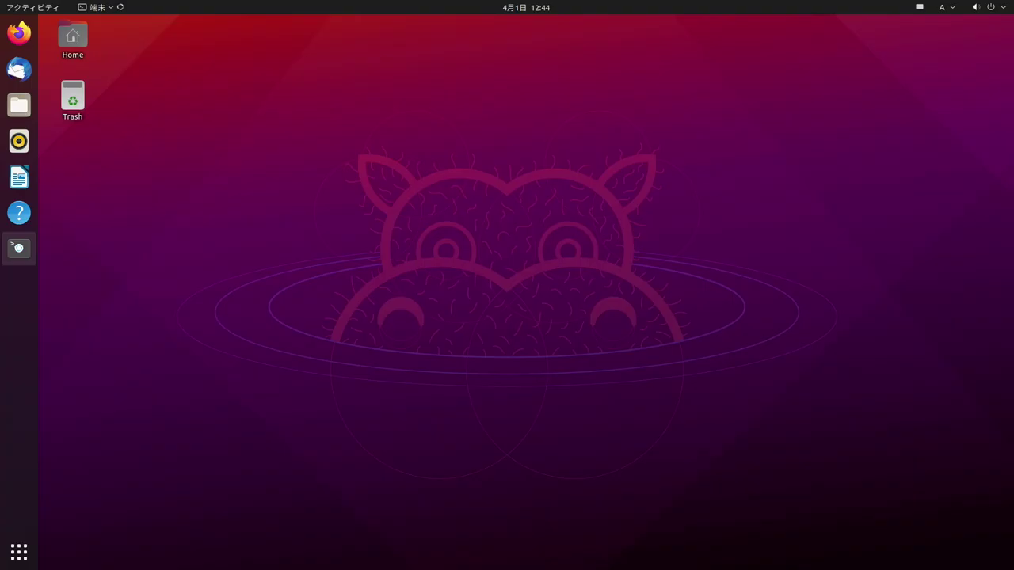
- Open a terminal and run neofetch to show the system information
click(19, 251)
text(neofetch)
key(Return)
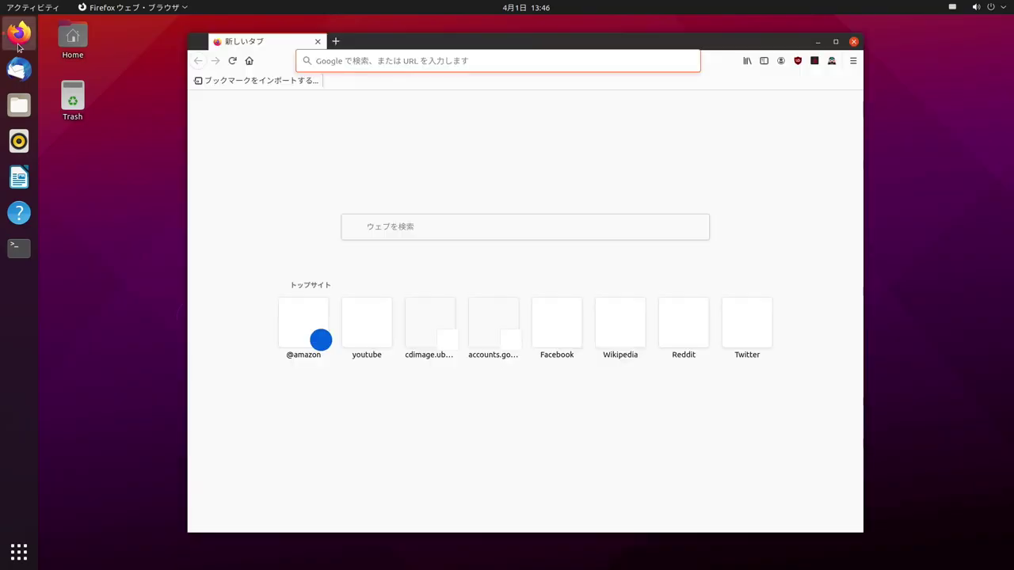
- Open the Mortal Kombat story trailer on YouTube in Firefox from the copied address and play it full screen
right_click(361, 61)
click(376, 126)
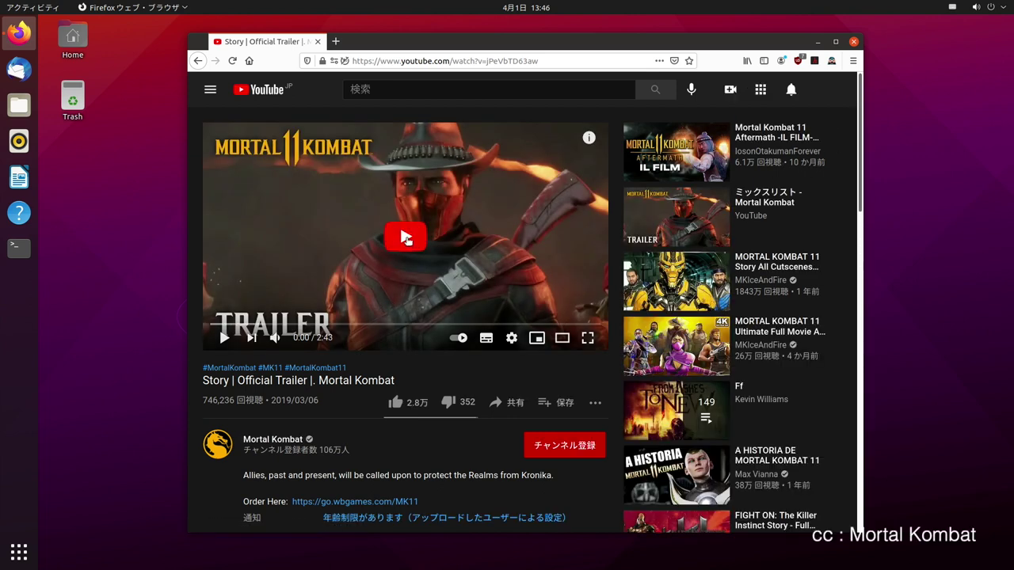
click(406, 240)
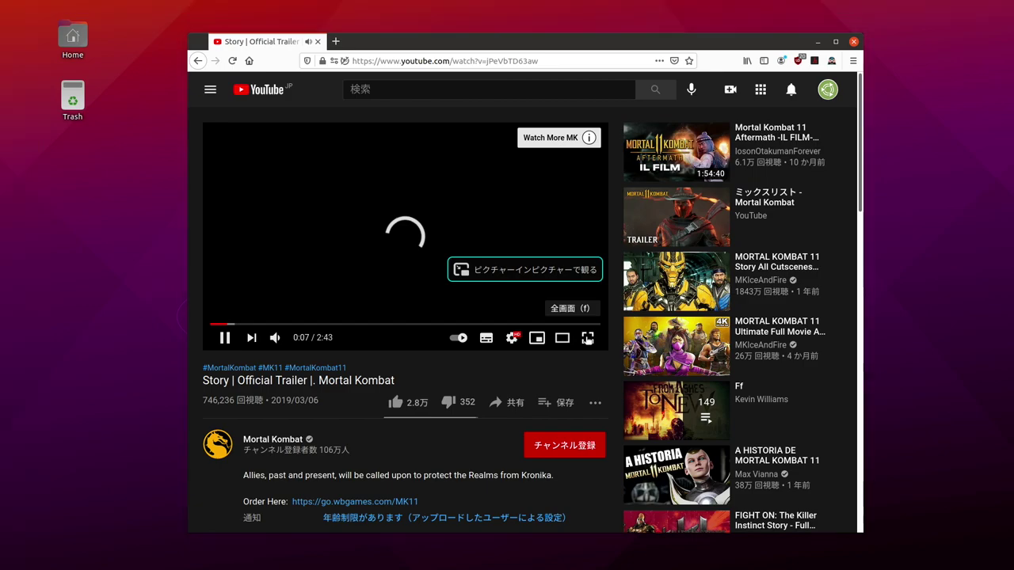
click(587, 338)
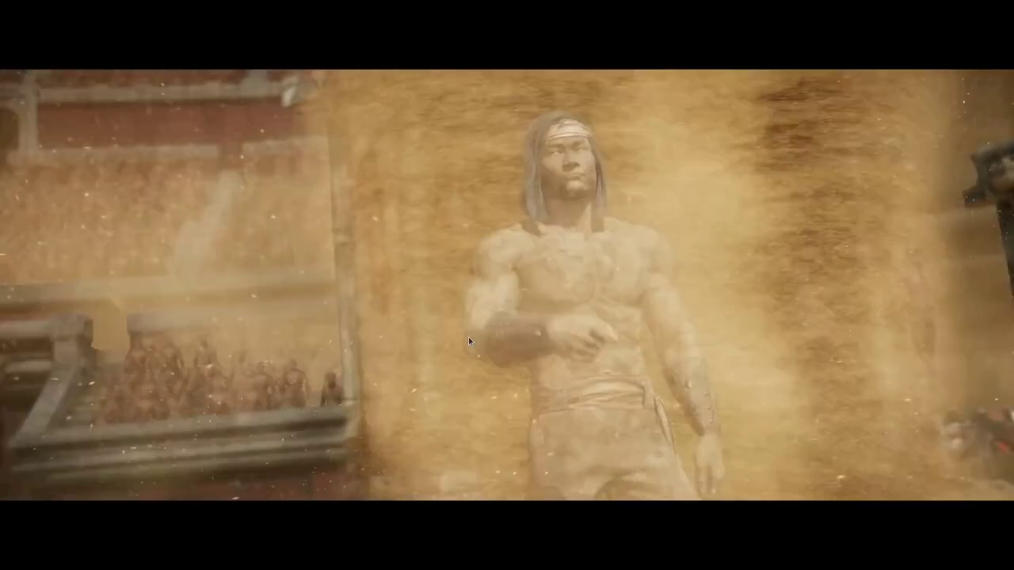
- Display the detailed playback statistics over the full-screen YouTube video
mouse_move(676, 458)
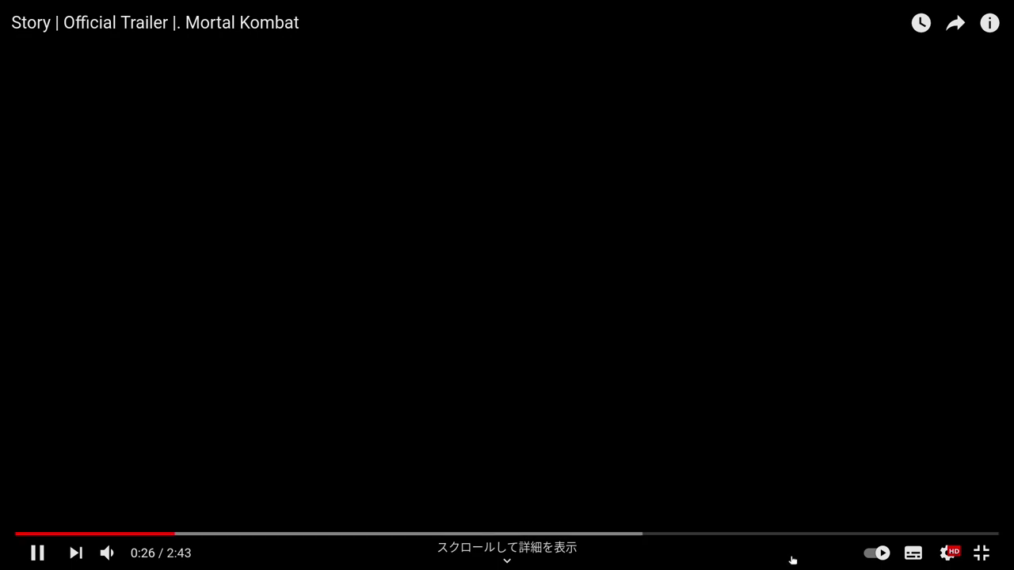
right_click(792, 560)
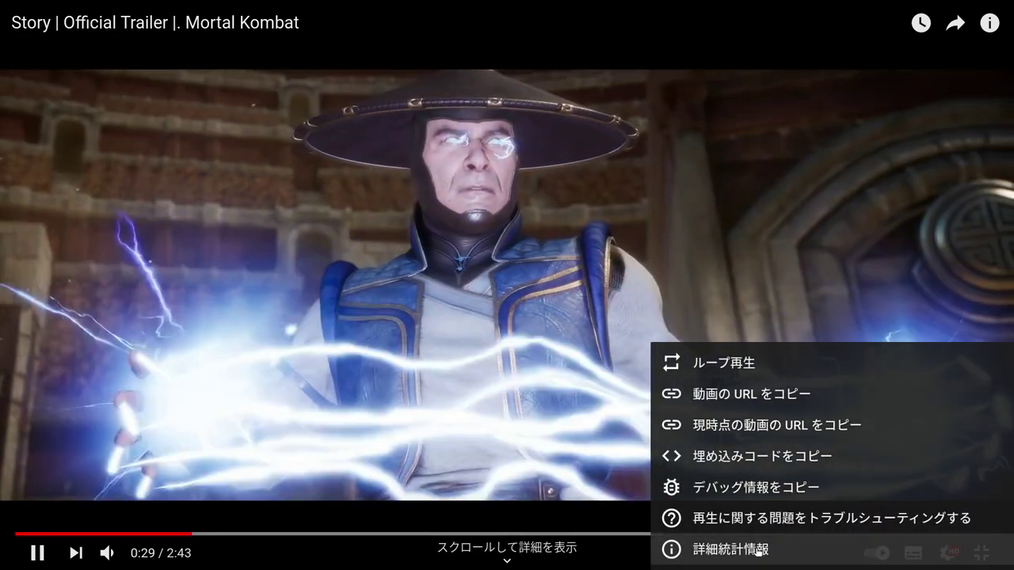
click(758, 549)
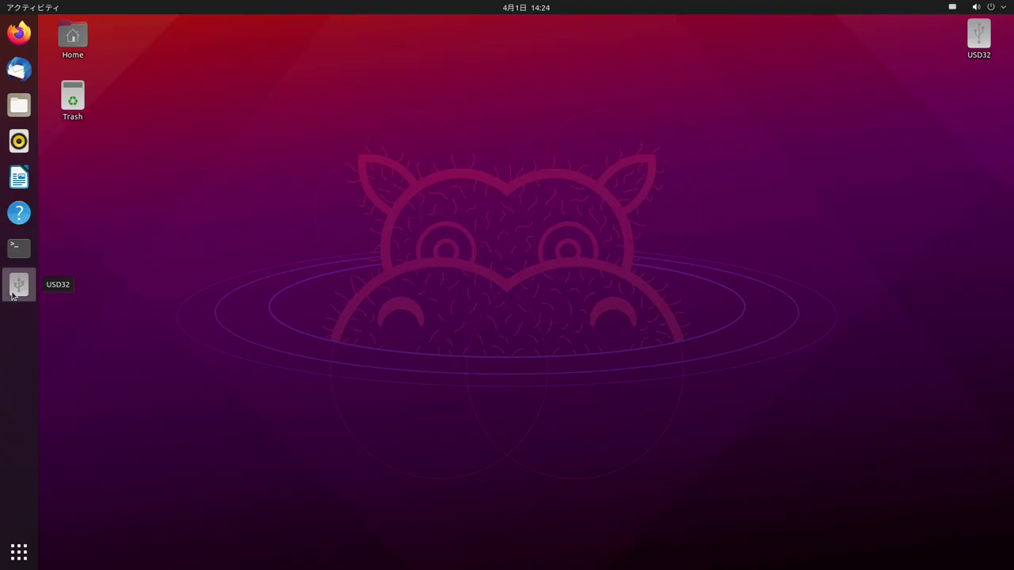
- Open the USD32 drive, play the Jasmine Lingerie video with the default Videos player, and close the player
click(19, 288)
drag(167, 117, 149, 269)
right_click(169, 311)
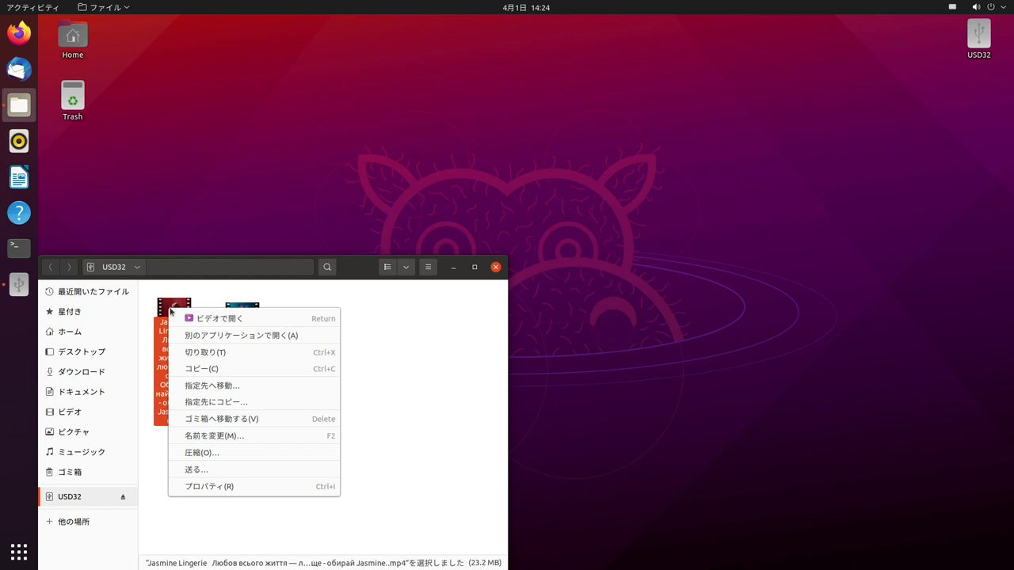
click(190, 319)
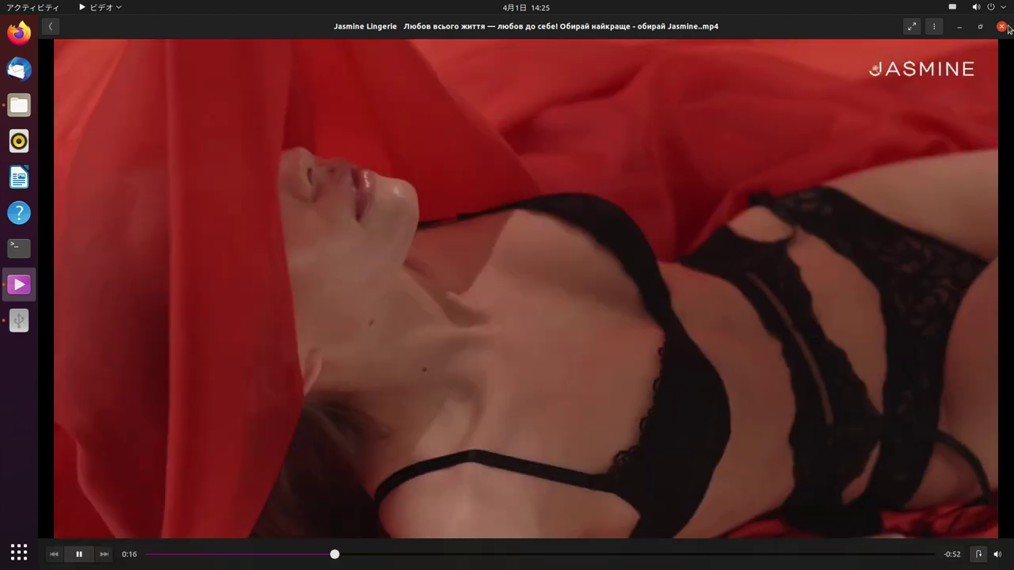
click(1002, 27)
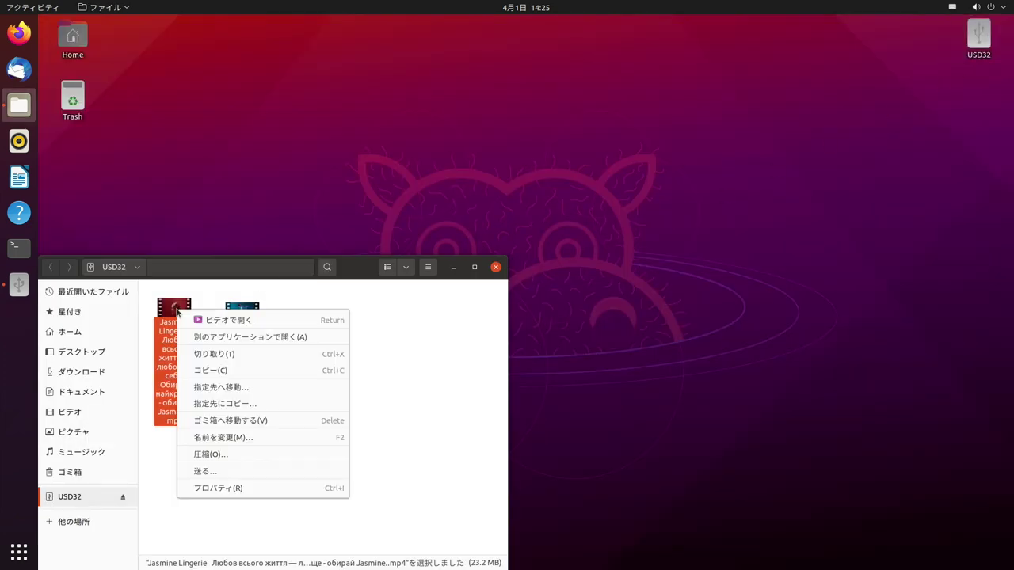
- Play the Jasmine Lingerie video with Celluloid in full screen, then leave full screen and close the player
click(198, 336)
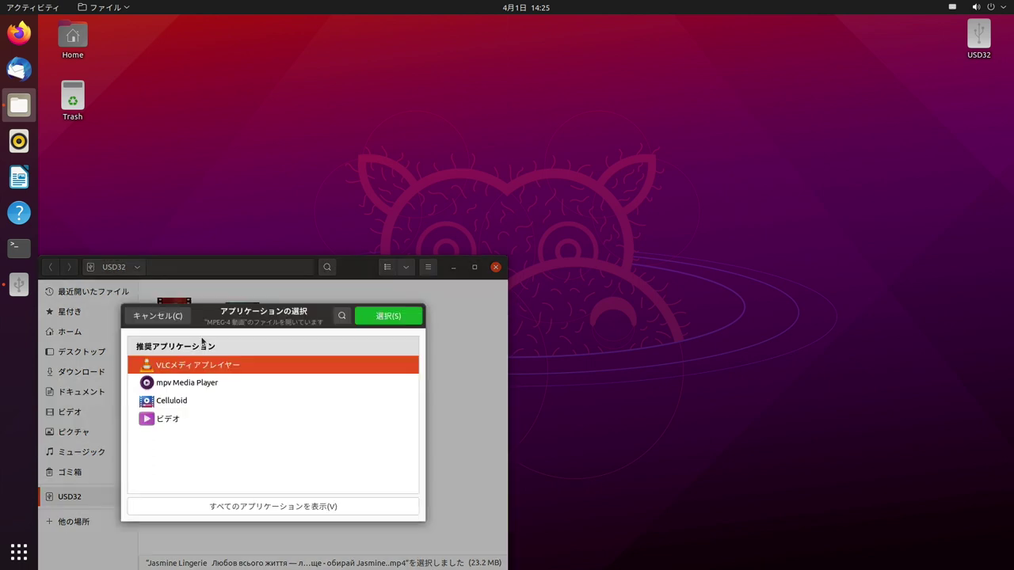
double_click(214, 399)
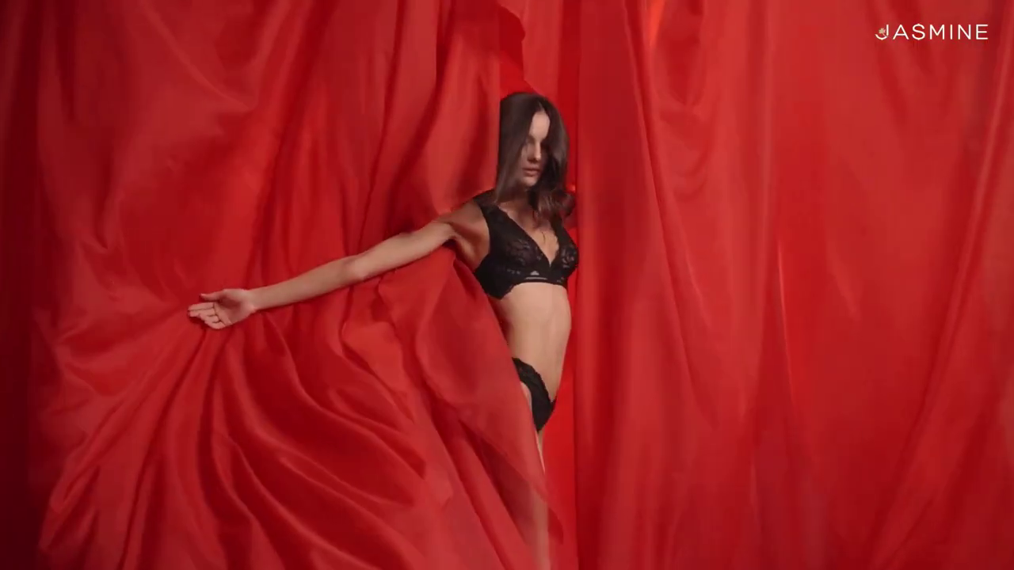
double_click(440, 357)
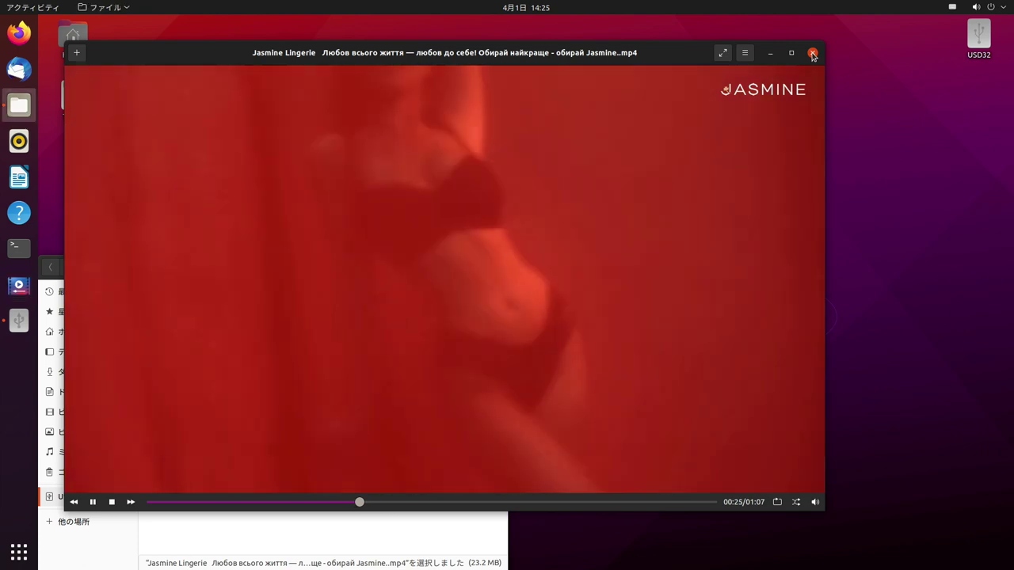
click(811, 53)
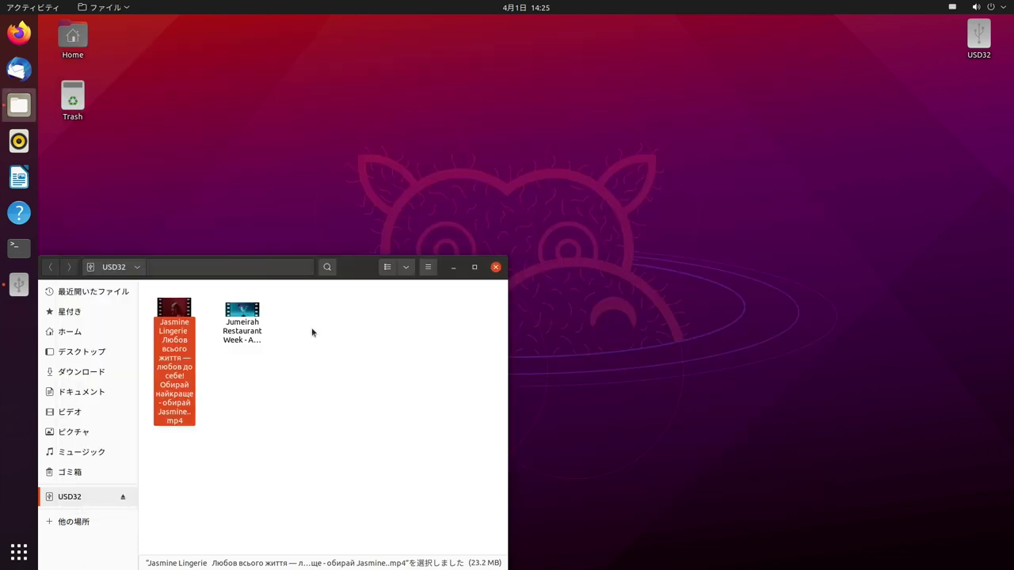
- Play the Jasmine Lingerie video full screen with VLC media player and close the player
click(193, 327)
double_click(208, 385)
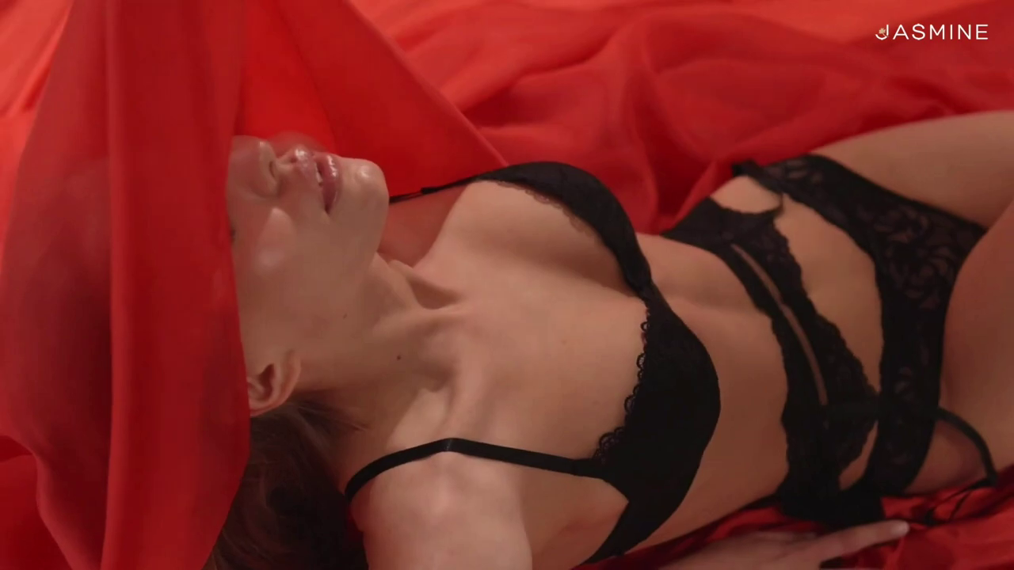
key(Escape)
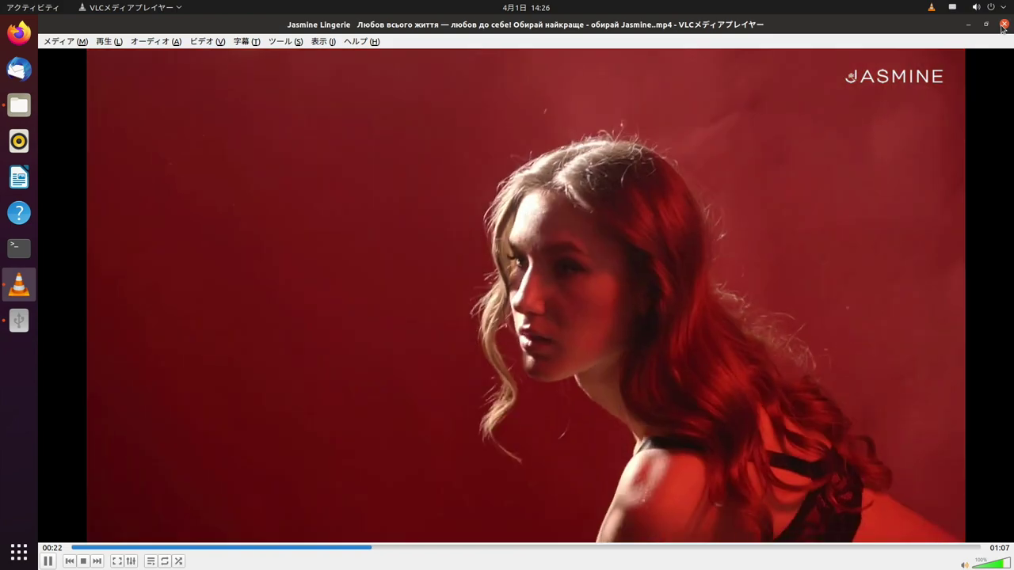
click(1002, 26)
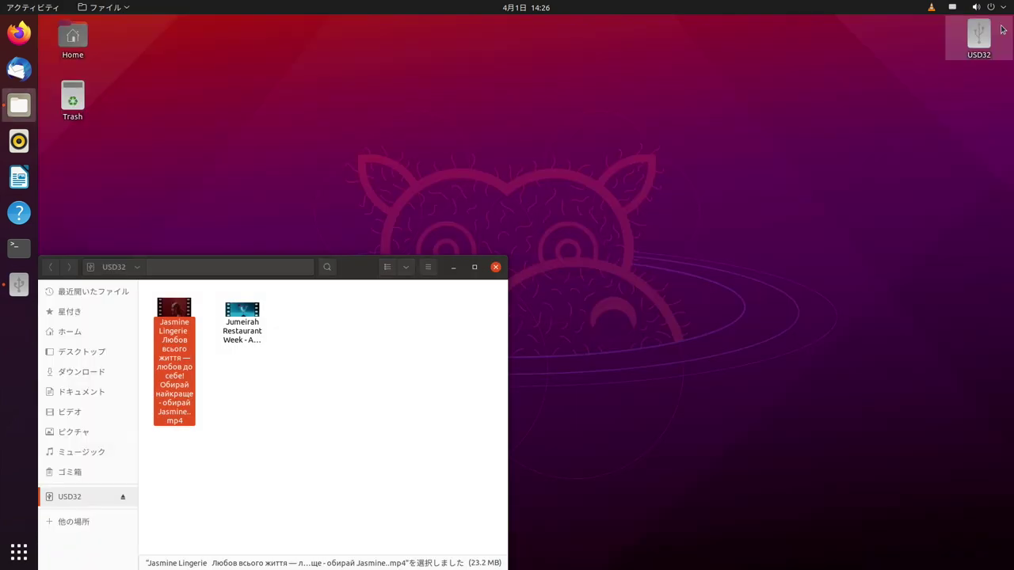
- Play the Jasmine Lingerie video full screen with mpv Media Player and close the player
right_click(187, 307)
click(206, 331)
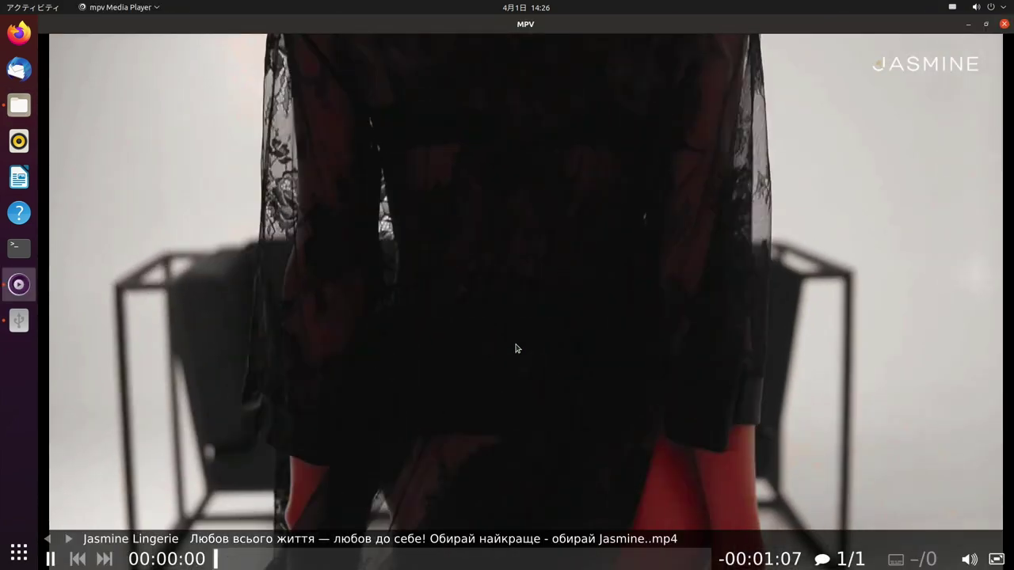
double_click(564, 388)
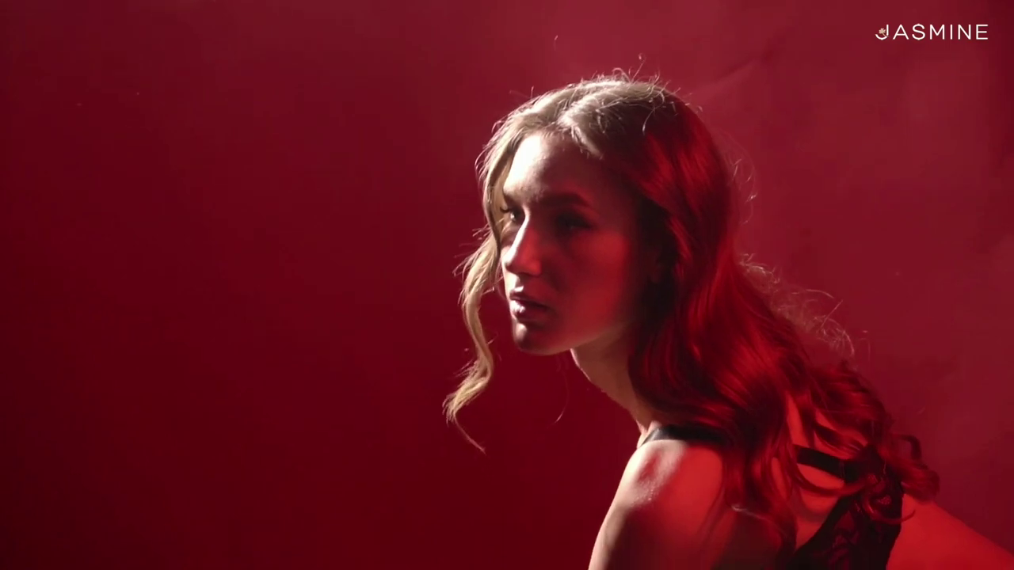
key(f)
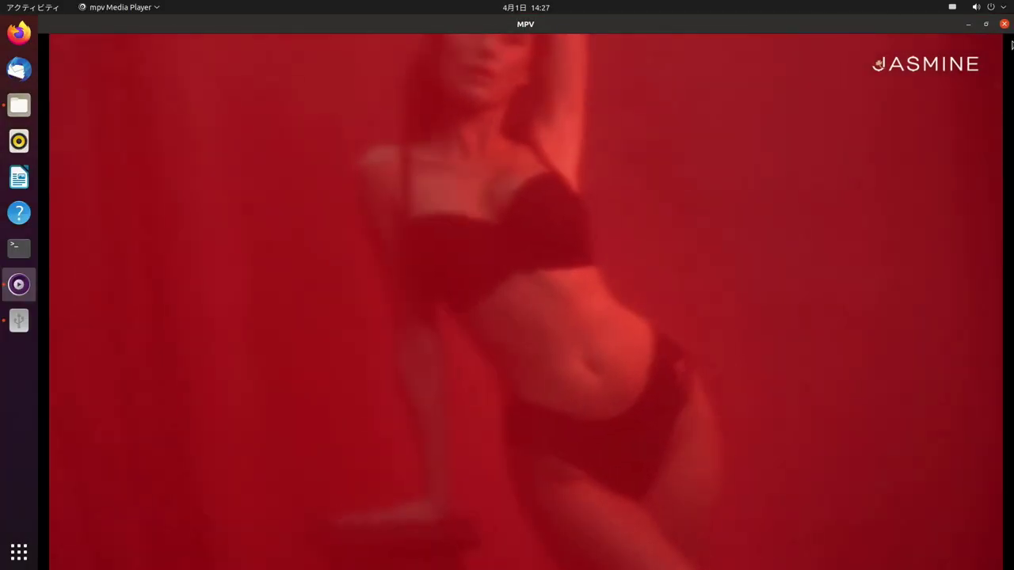
click(1004, 24)
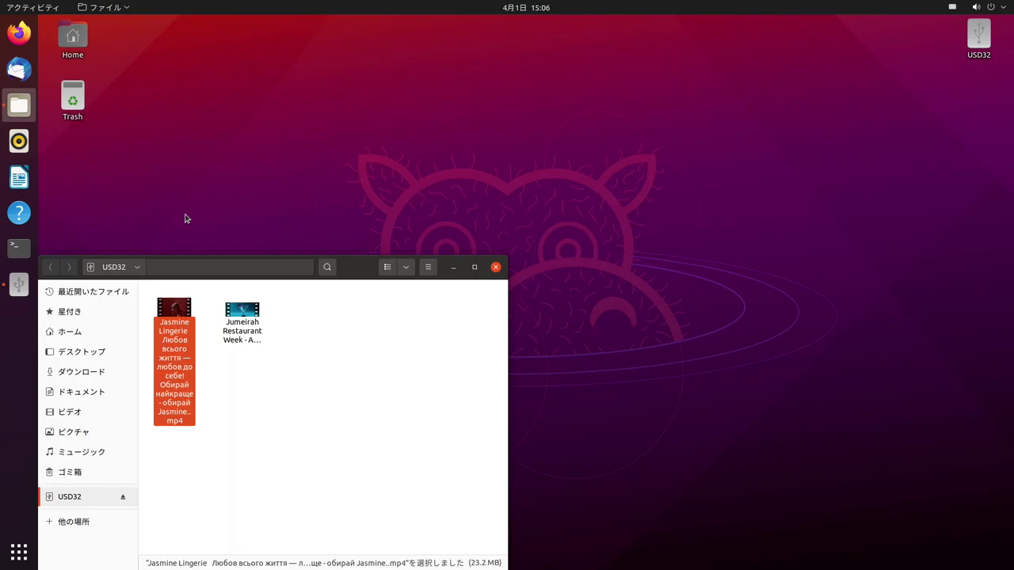
- Open the Jasmine Lingerie video briefly in a VLC window and close it again
right_click(163, 305)
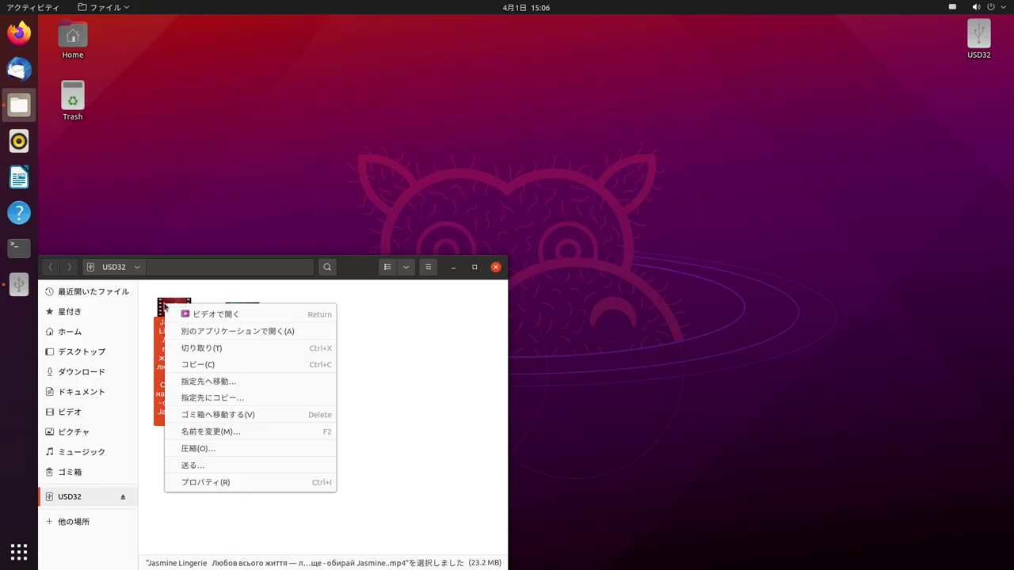
click(196, 331)
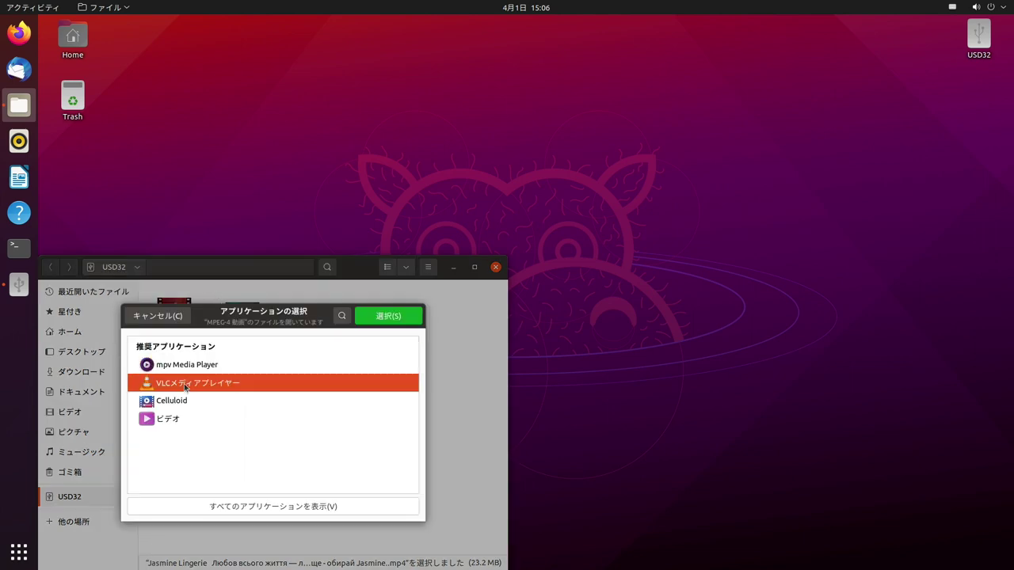
double_click(186, 384)
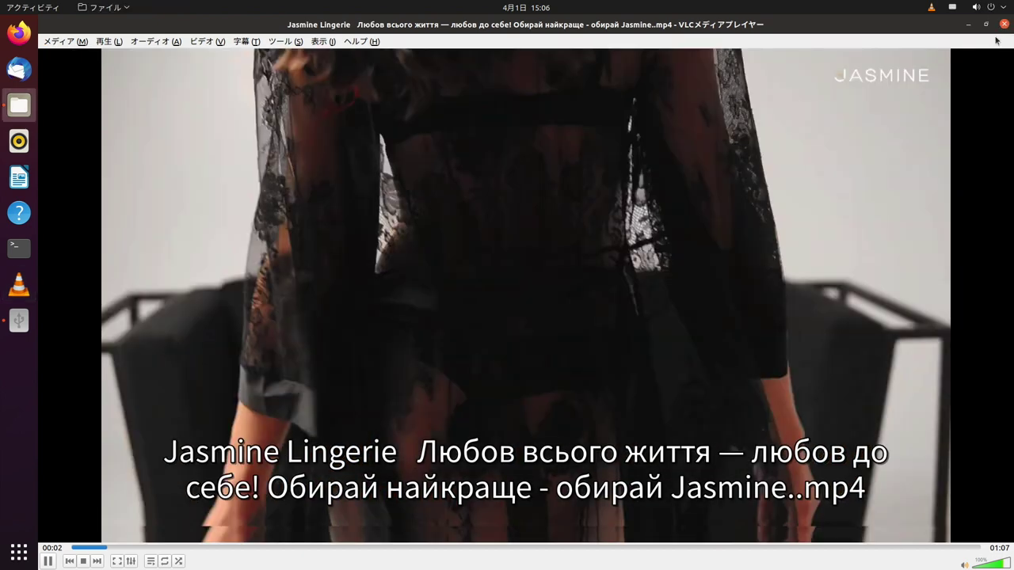
click(1003, 24)
- Reopen the Jasmine Lingerie video in VLC, view it full screen, and close the USD32 file window
right_click(181, 308)
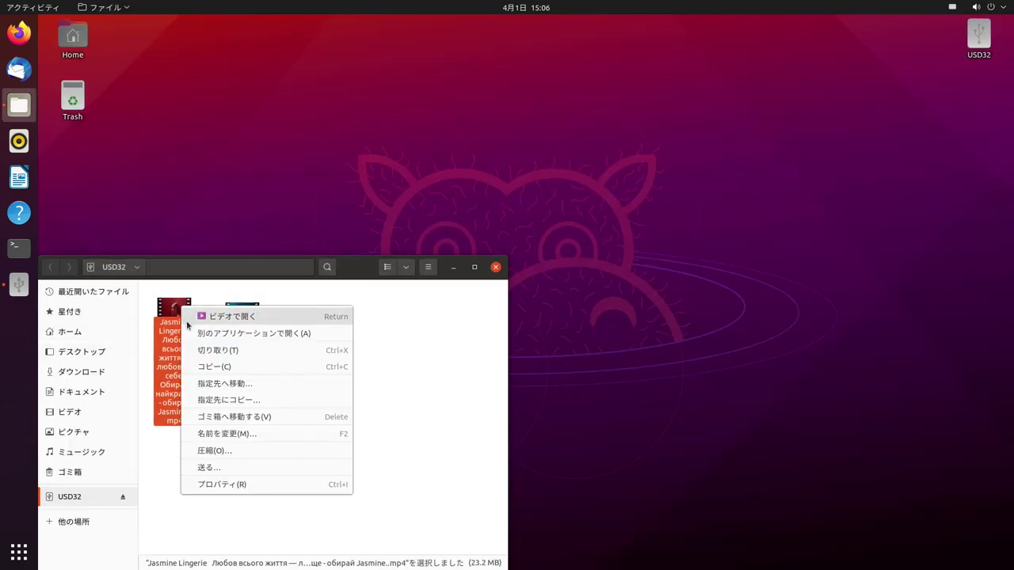
click(190, 333)
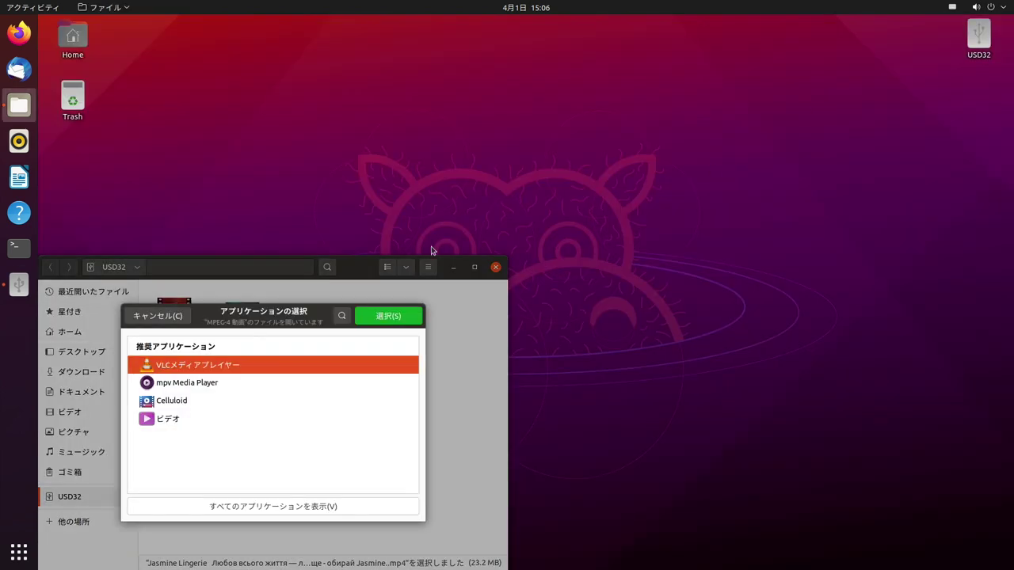
double_click(309, 368)
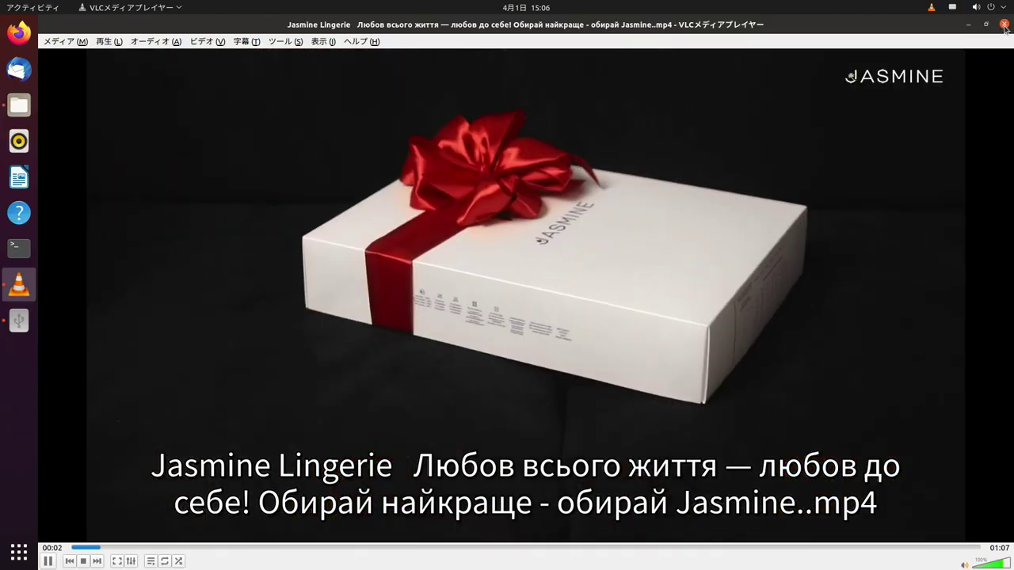
double_click(762, 176)
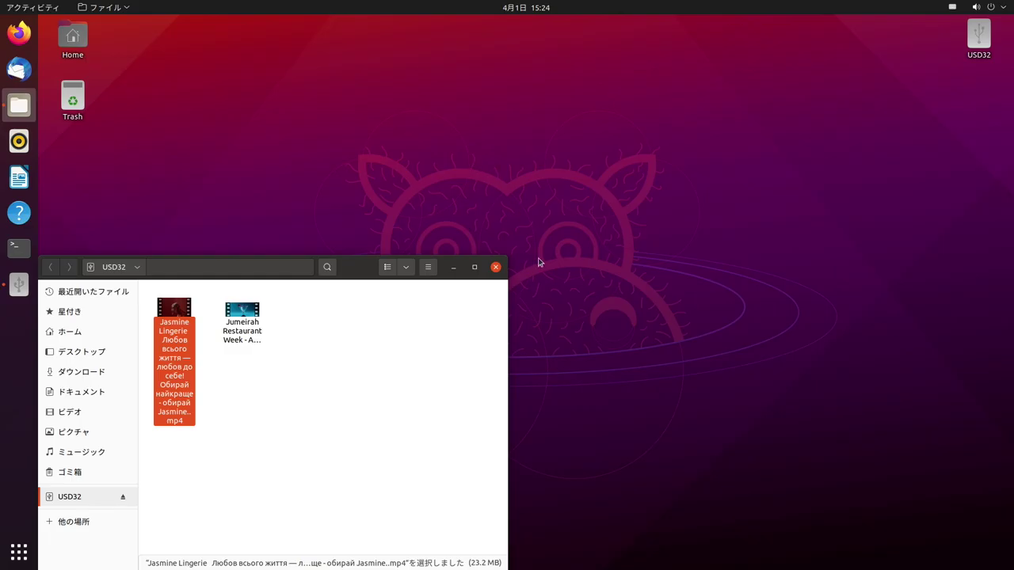
click(495, 269)
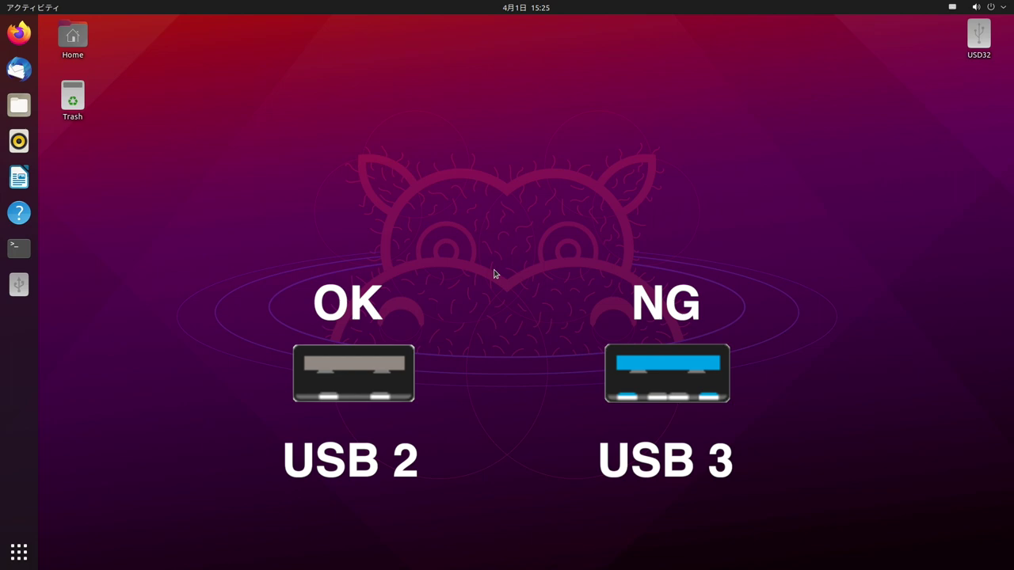
- Open the Disks utility from the installed applications and show the details of the 120 GB Hard Disk
click(19, 552)
scroll(459, 401, down, 2)
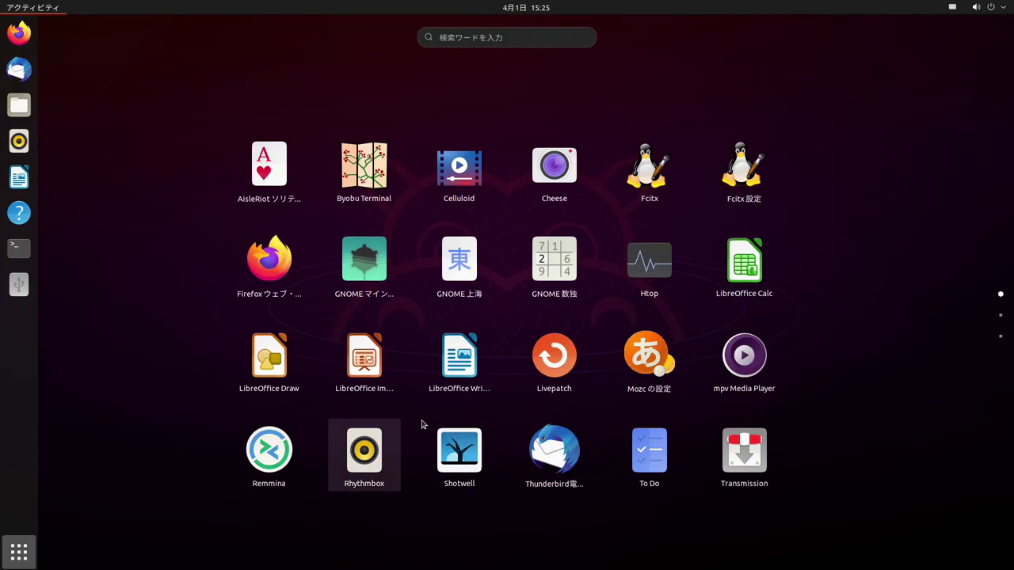
scroll(458, 372, up, 1)
click(457, 257)
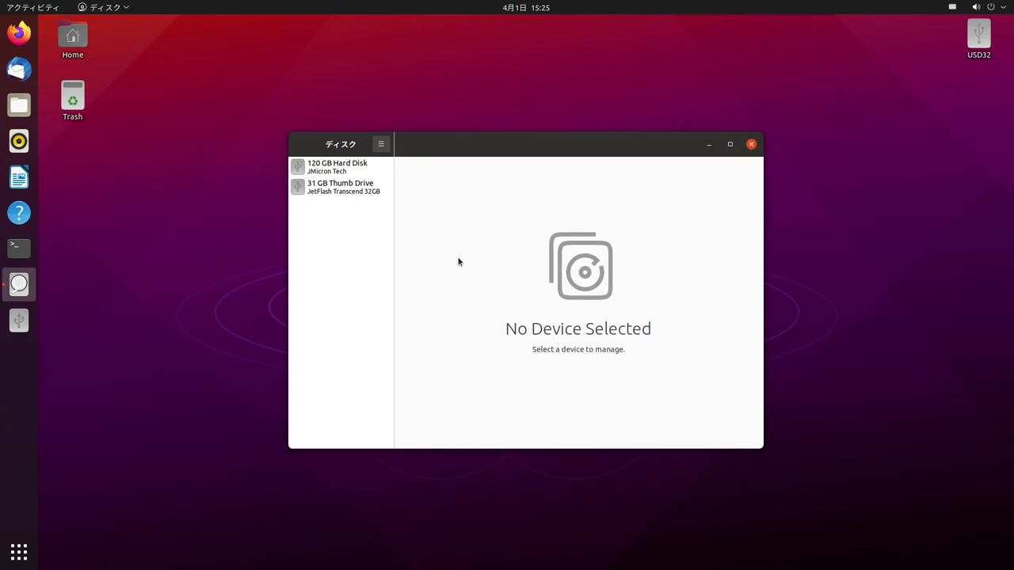
click(362, 171)
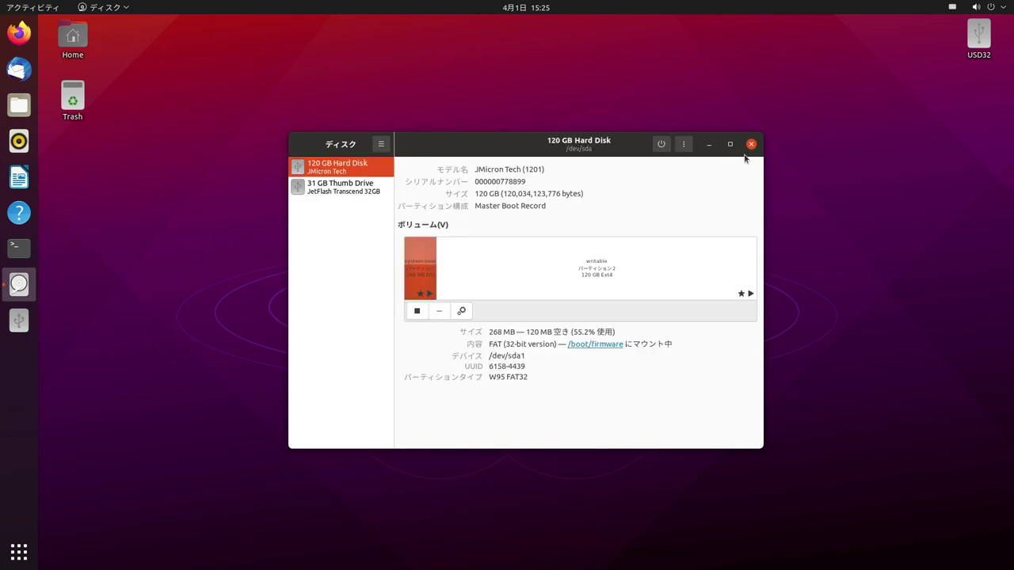
- Open the benchmark for the 120 GB Hard Disk, start the measurement, and authenticate with the account password
click(682, 143)
click(658, 225)
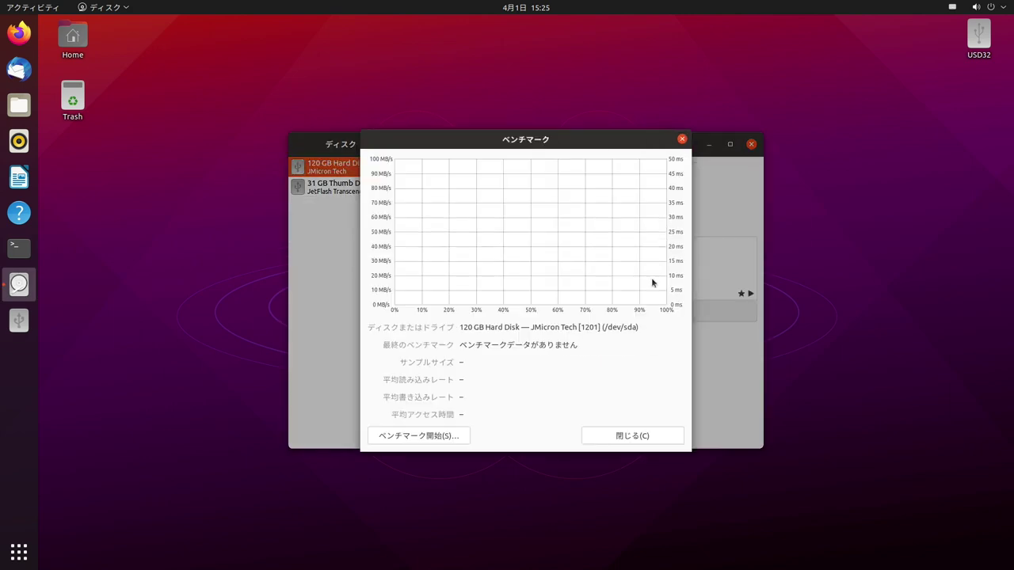
click(441, 437)
click(603, 390)
text(********)
key(Return)
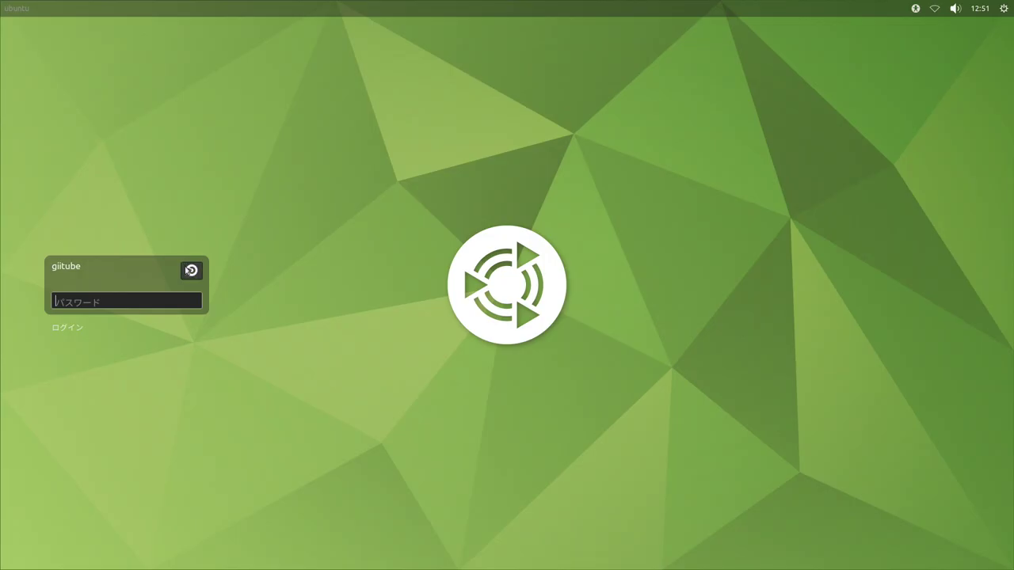
- Check the desktop environment choices on the login screen, including MATE, and log in with the account password
click(187, 271)
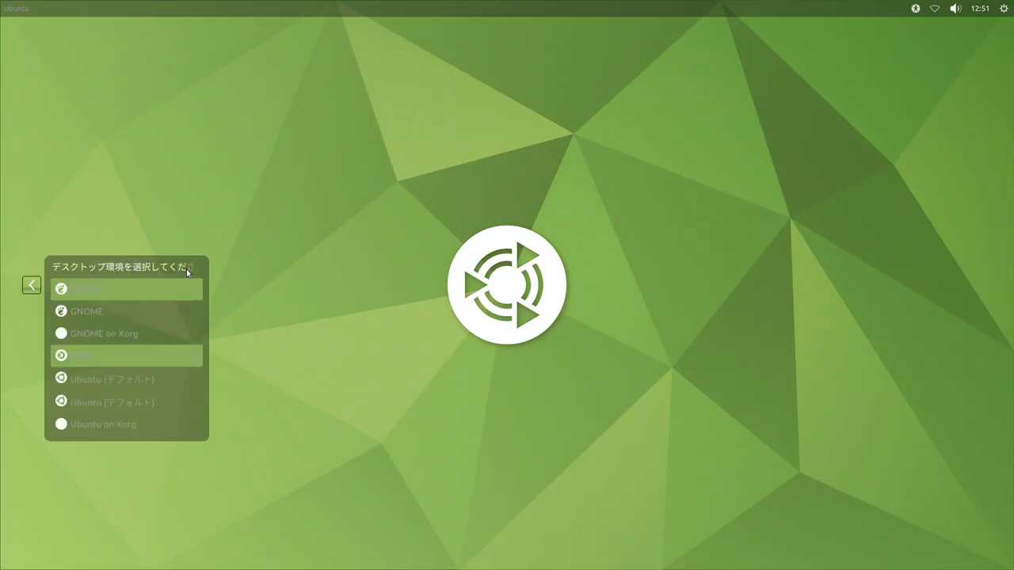
click(181, 356)
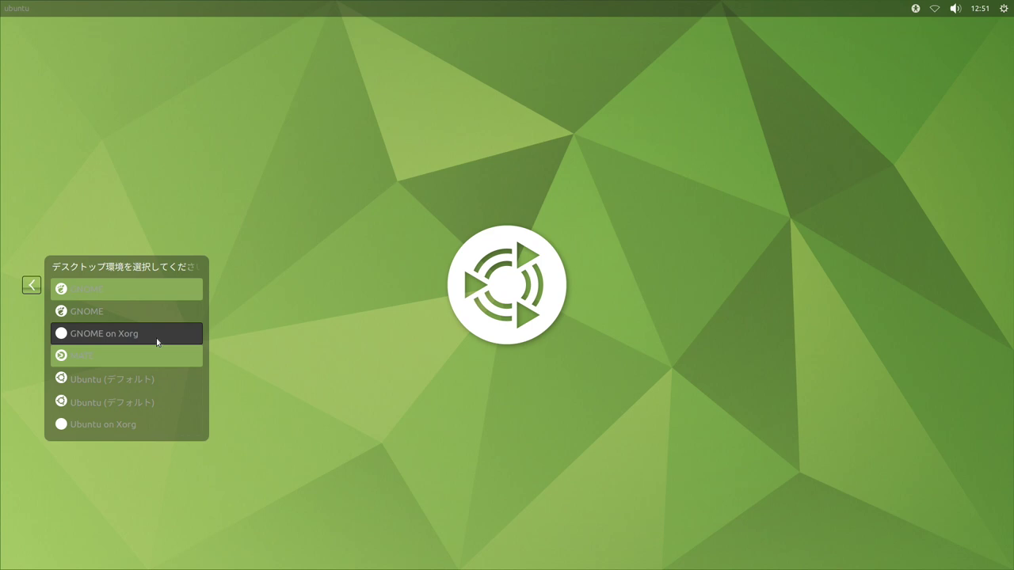
click(26, 288)
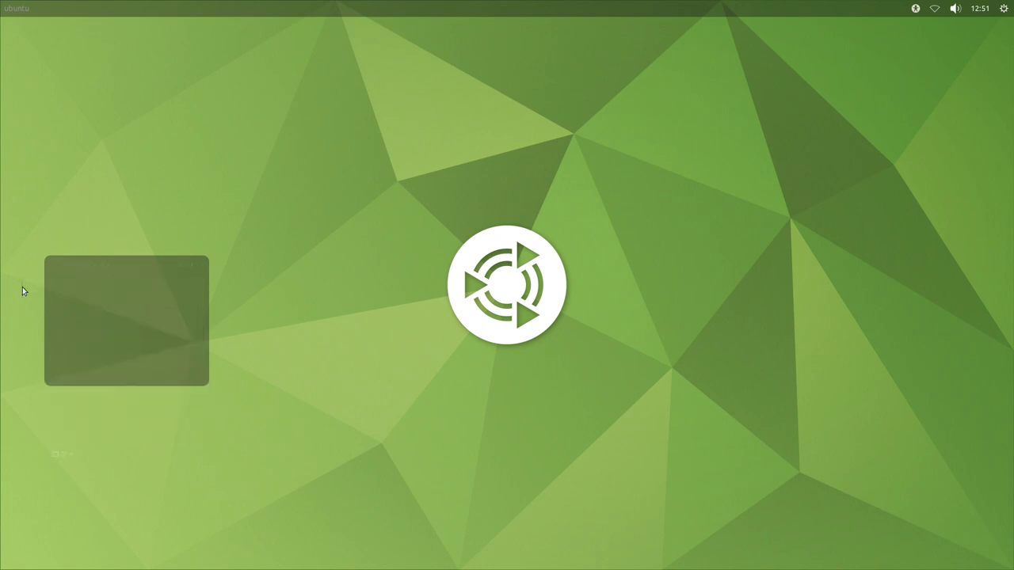
text(*******)
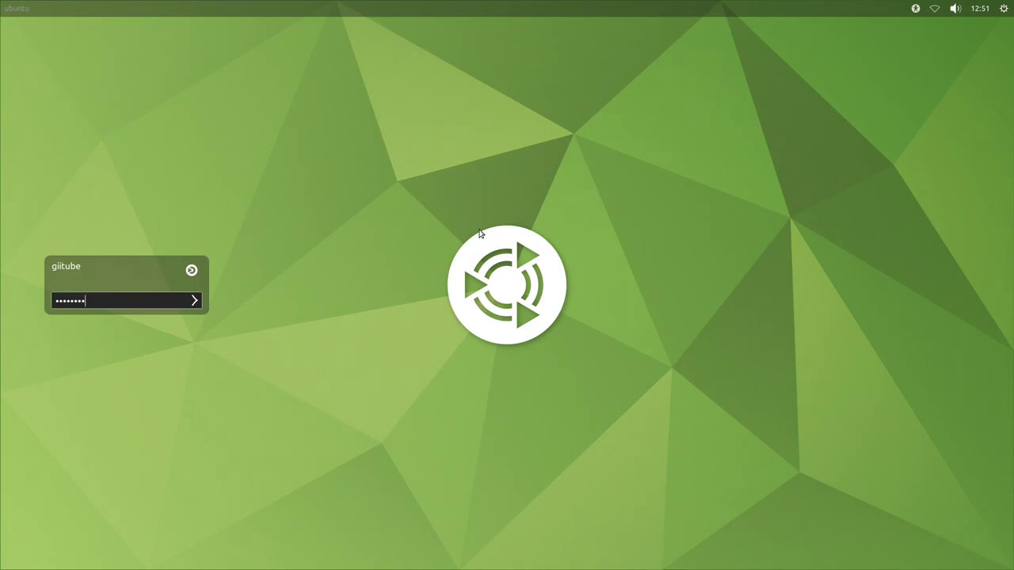
key(Return)
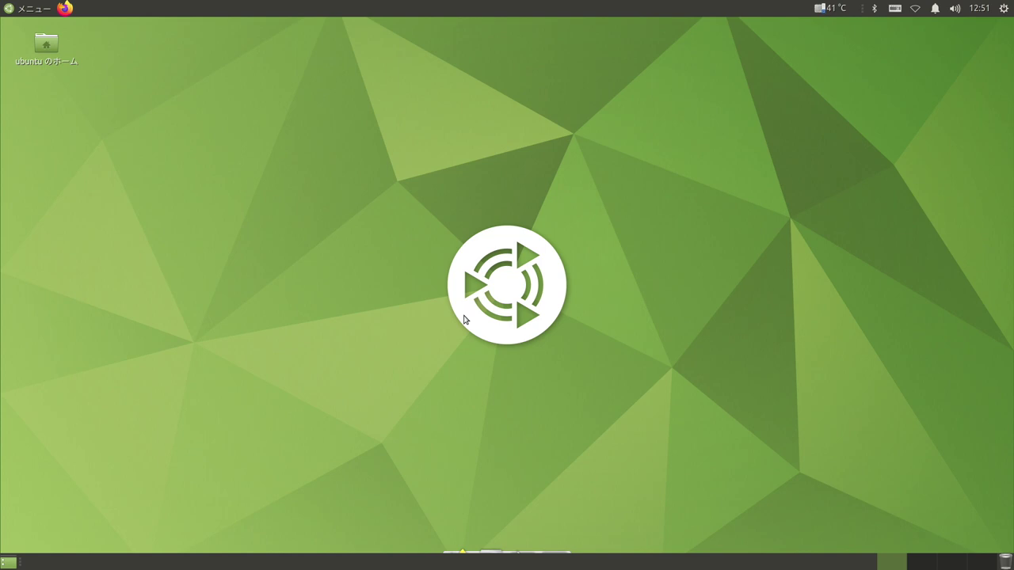
- Browse the application categories of the MATE desktop from accessories through system tools and close the list
click(19, 10)
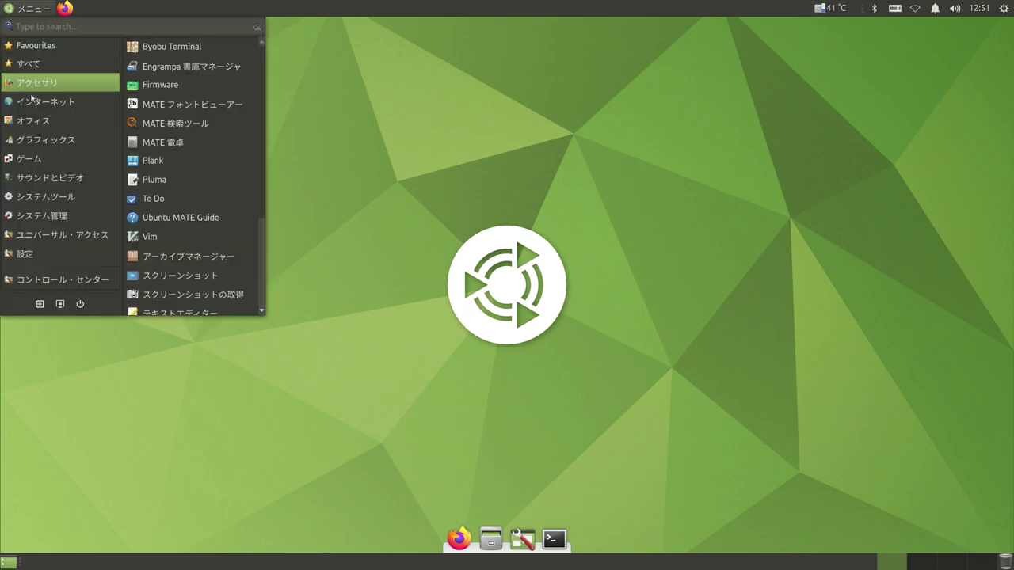
mouse_move(41, 164)
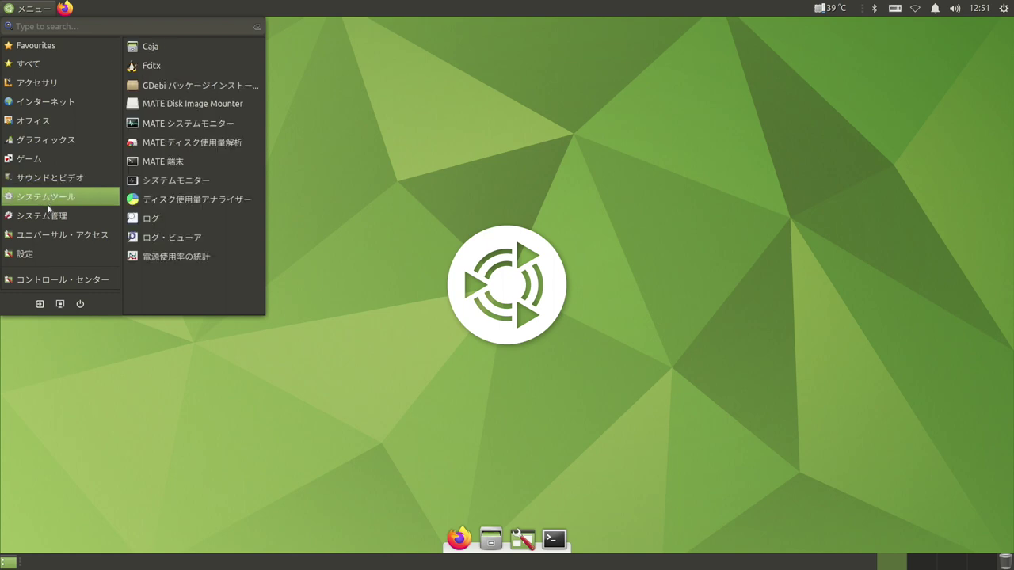
mouse_move(56, 240)
click(538, 539)
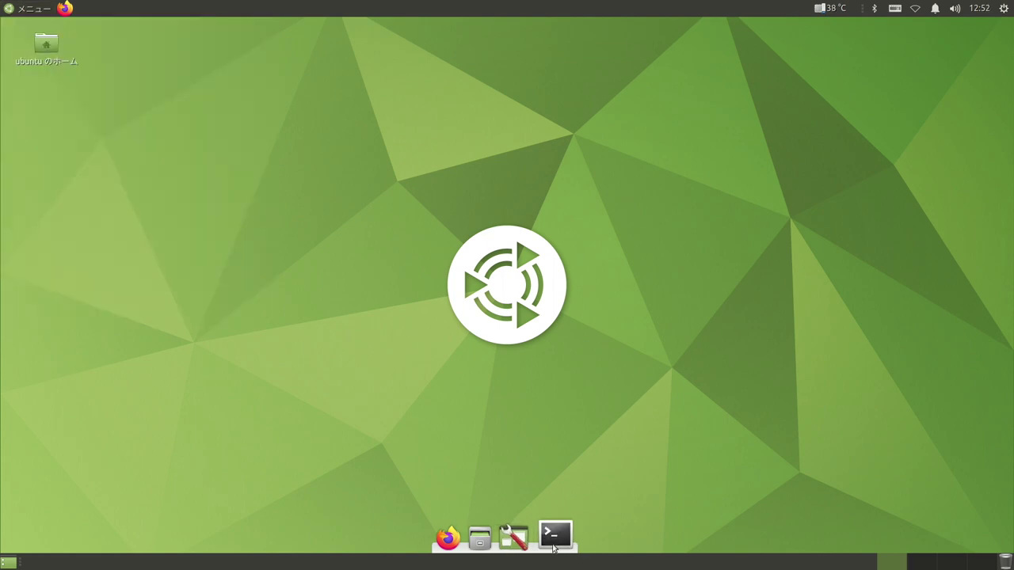
- Show the system information with neofetch in a terminal and close the terminal window
click(554, 537)
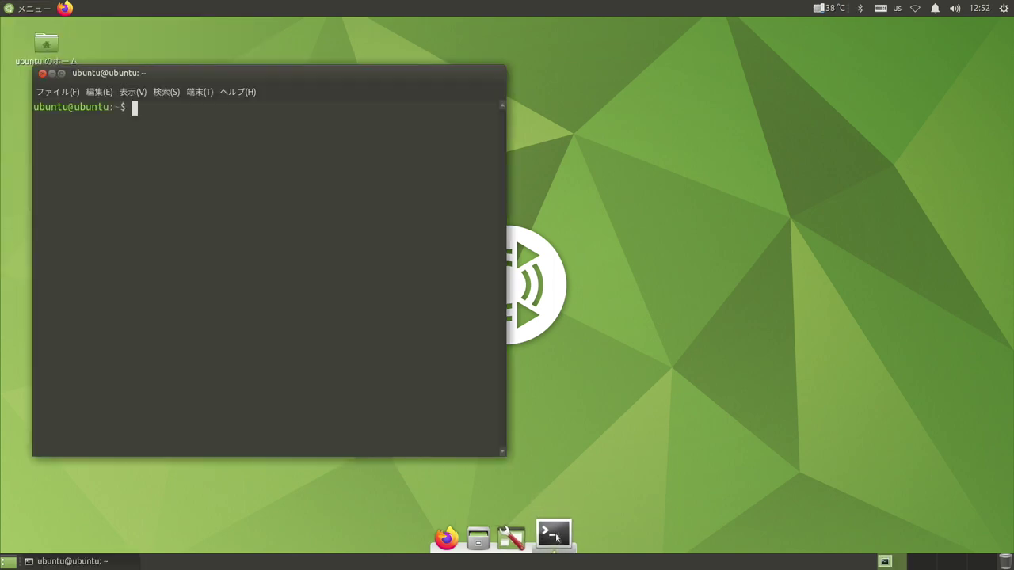
text(neofetch)
key(Return)
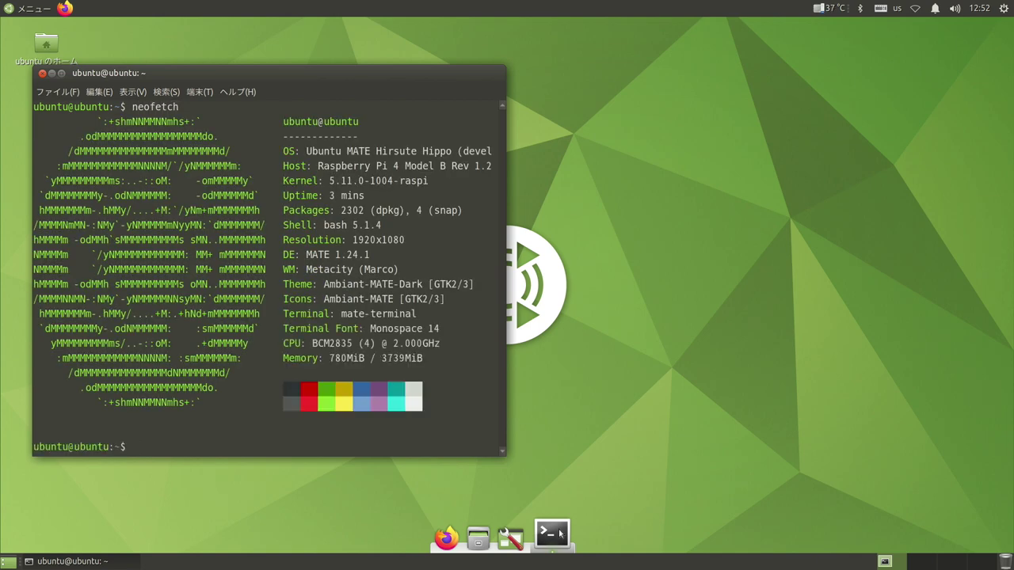
click(42, 73)
- Open the keyboard settings from the Control Center and show the layout options
click(529, 531)
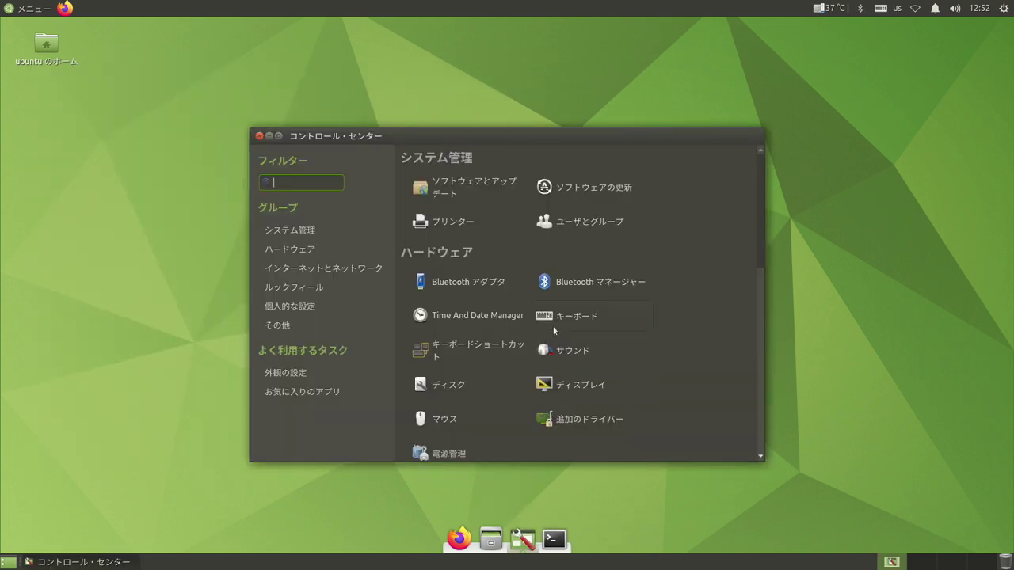
click(553, 327)
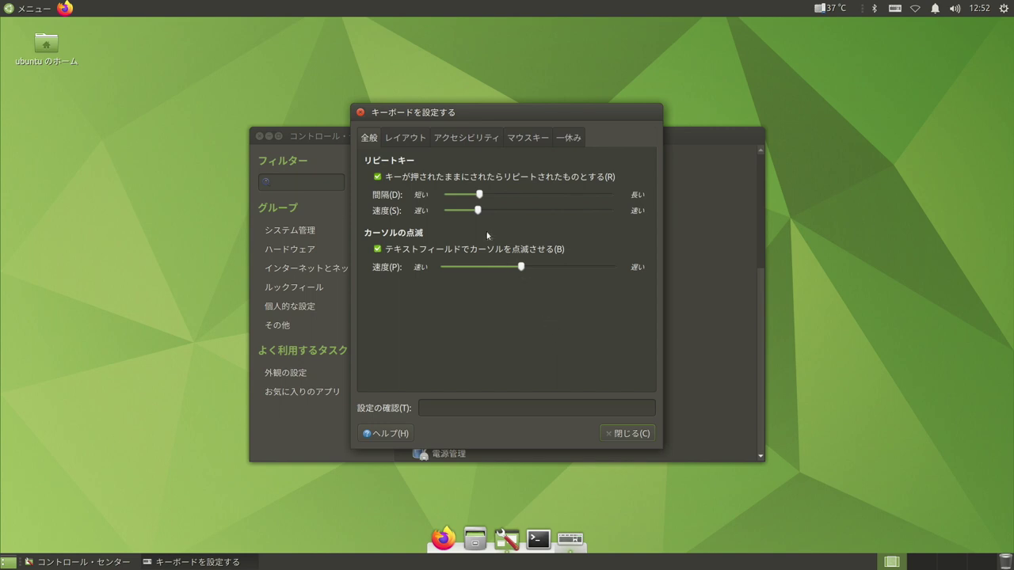
click(407, 138)
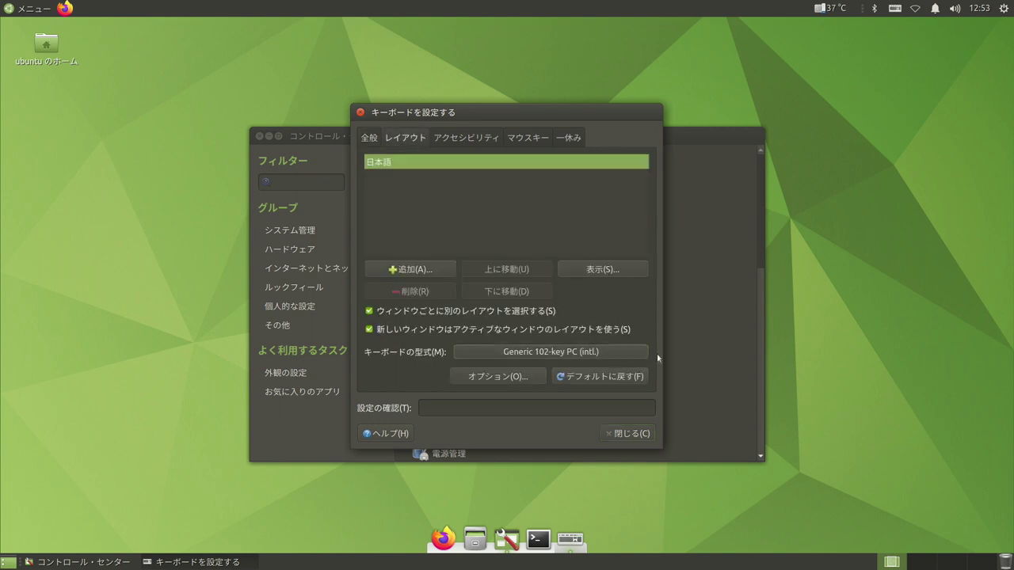
- Preview the 日本語 keyboard layout, set the keyboard model to Generic 105-key PC (intl.), and preview the layout again
click(624, 273)
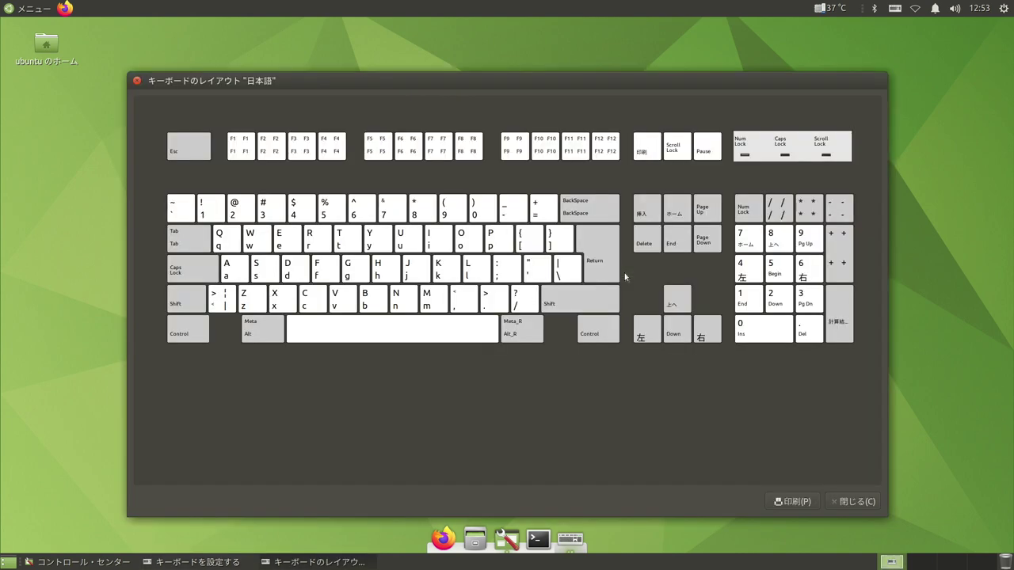
click(846, 501)
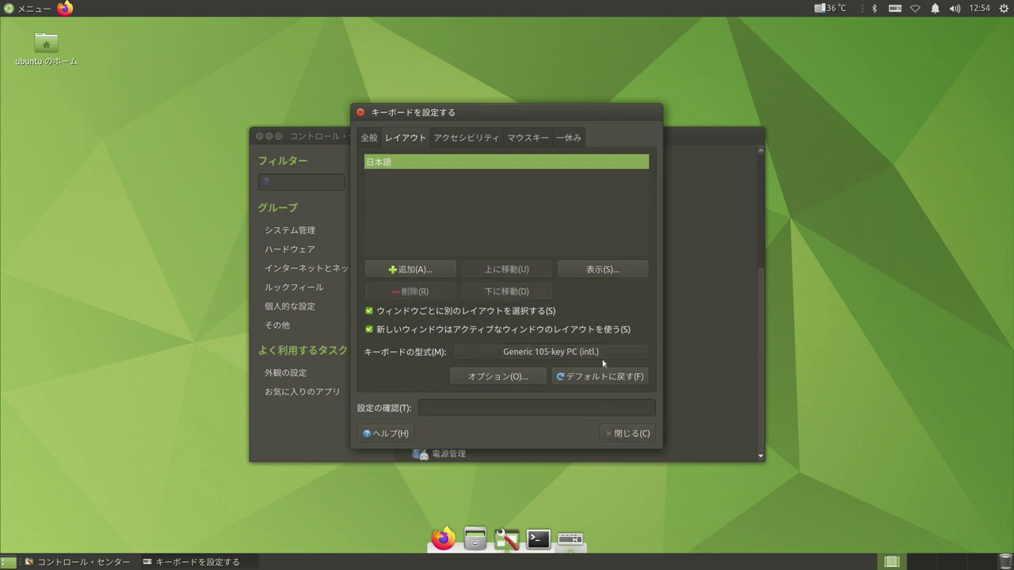
click(611, 276)
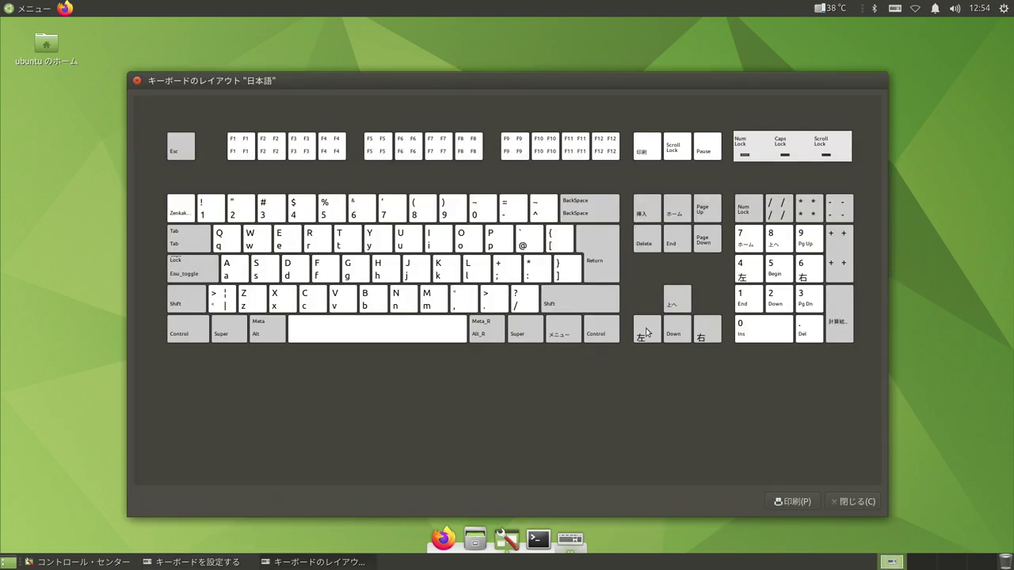
click(863, 502)
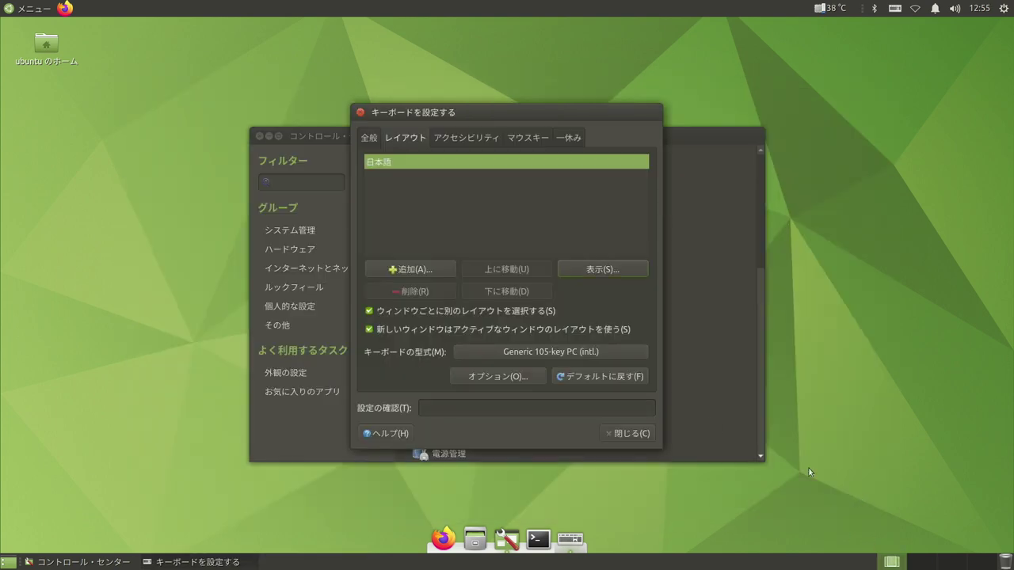